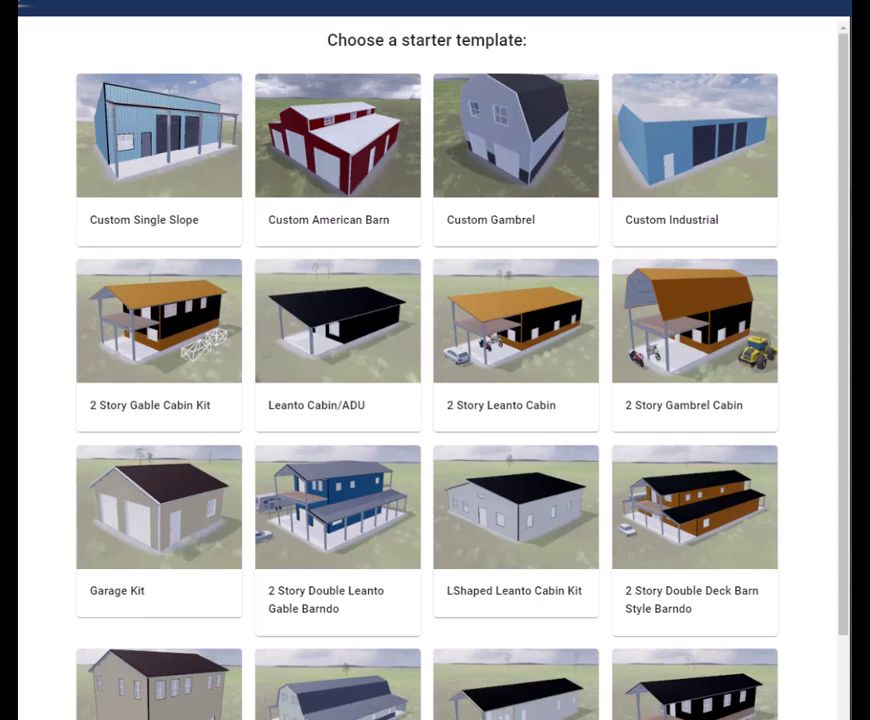
Step: Load the Custom Gambrel starter template into the 3D designer
left_click(510, 146)
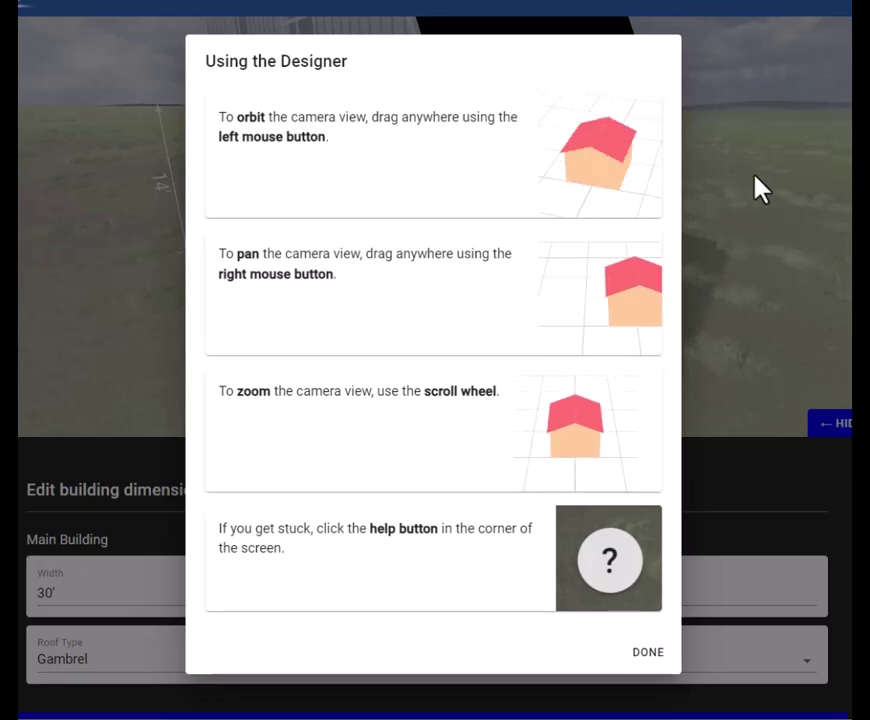
Step: Close both help tips and orbit around the 30' × 30' gambrel to view Endwall B and its other sides
left_click(646, 662)
left_click(652, 555)
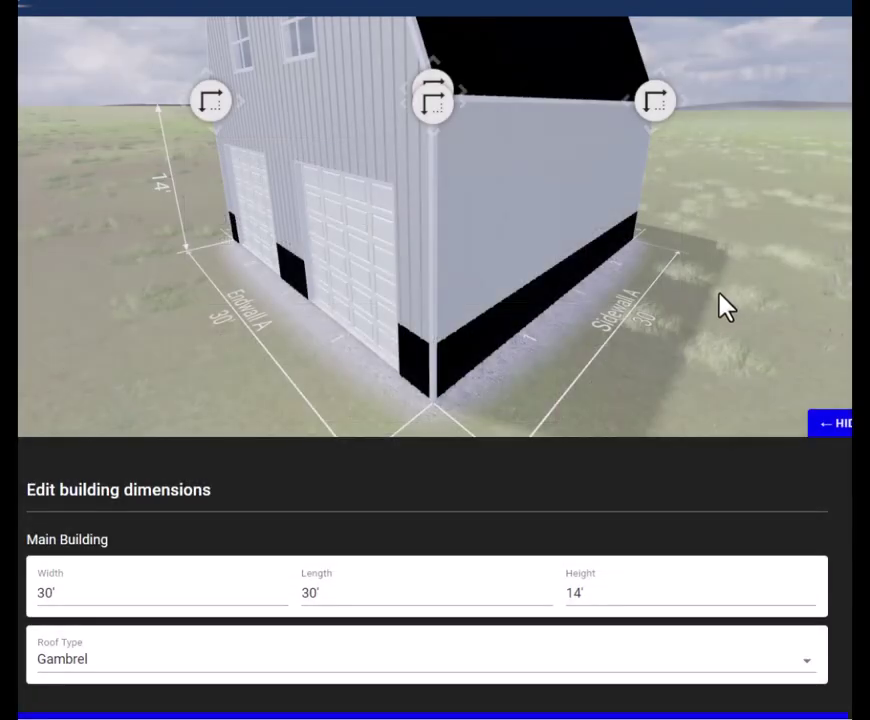
left_click_drag(725, 307, 519, 310)
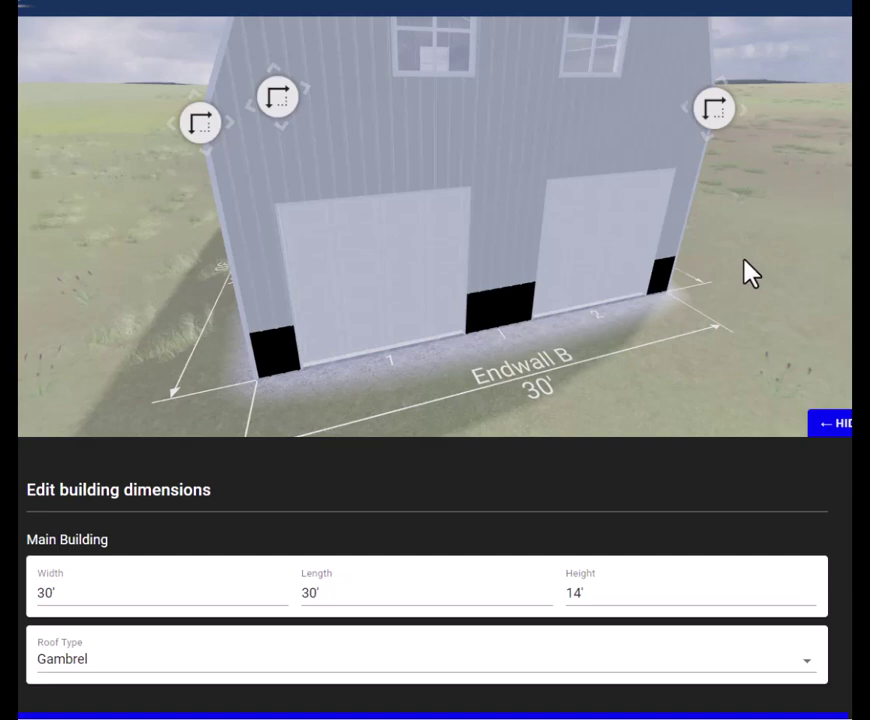
scroll(750, 277, "down", 3)
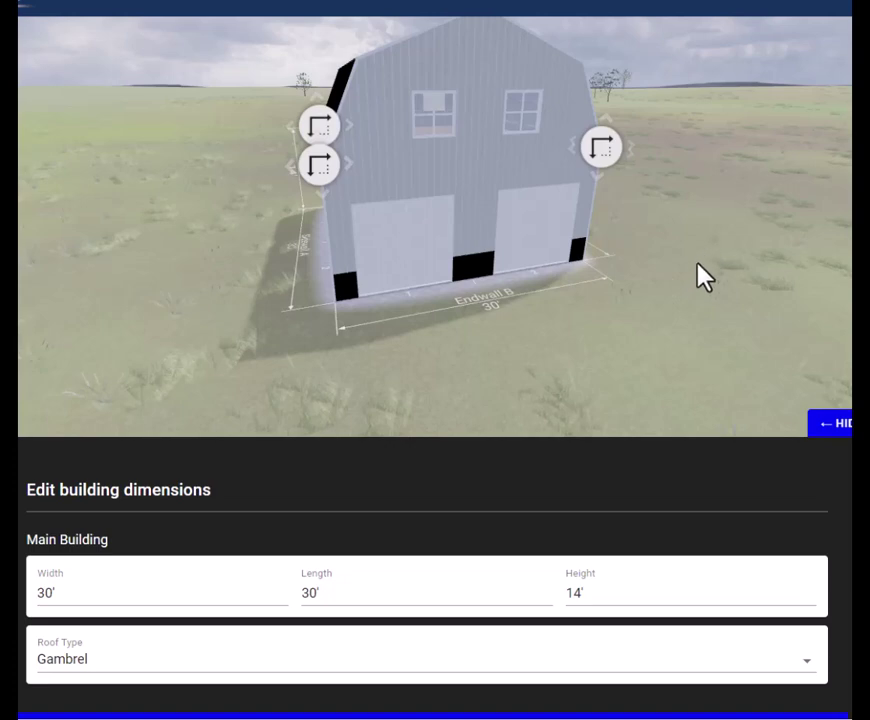
left_click_drag(701, 274, 583, 301)
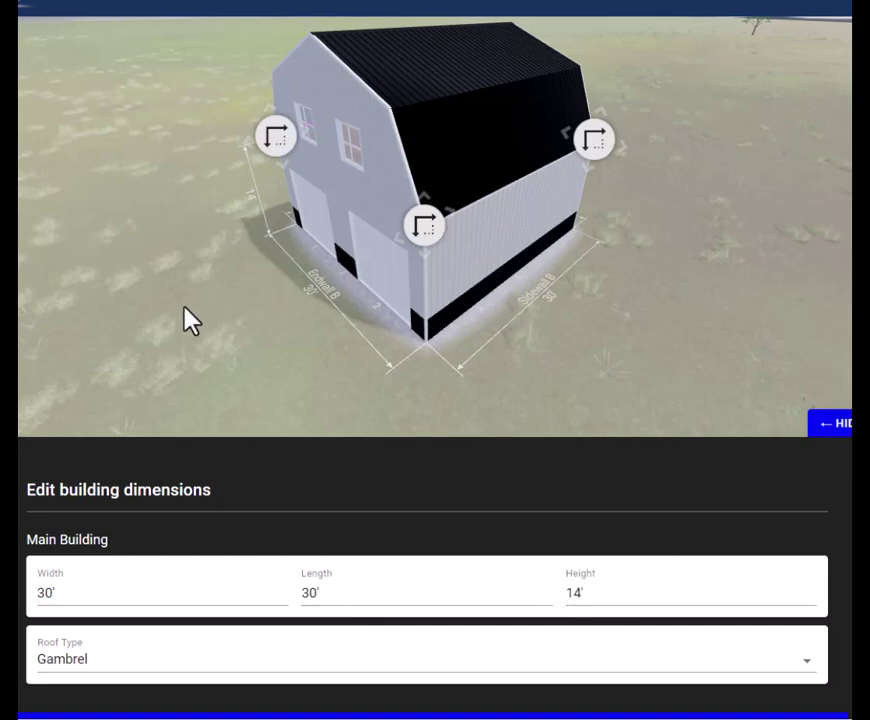
left_click_drag(192, 320, 300, 310)
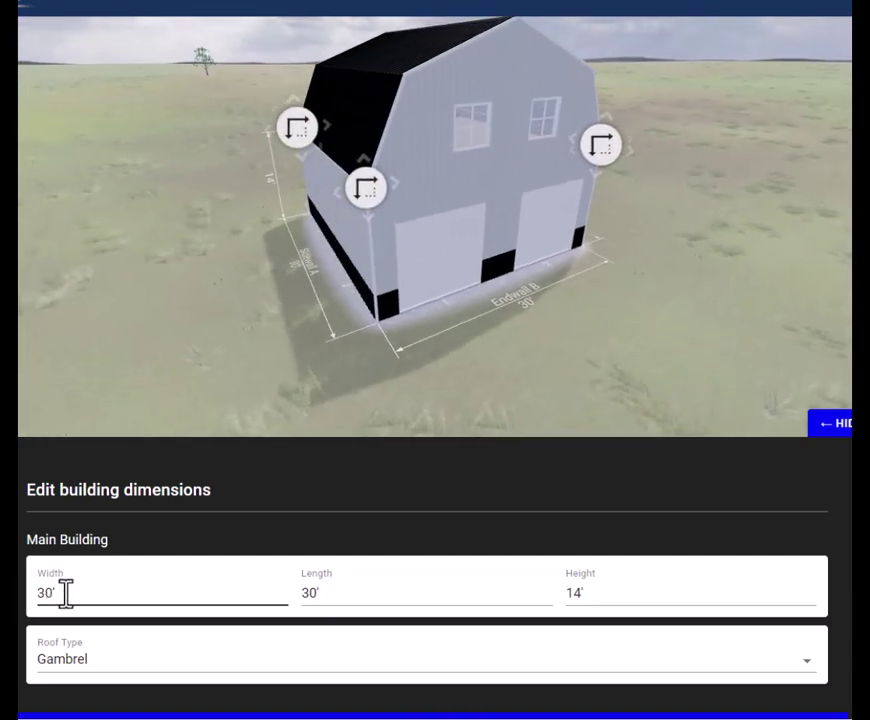
Step: Set the building width to 32' and the length to 32'
left_click_drag(50, 586, 283, 592)
key("Delete")
key("Return")
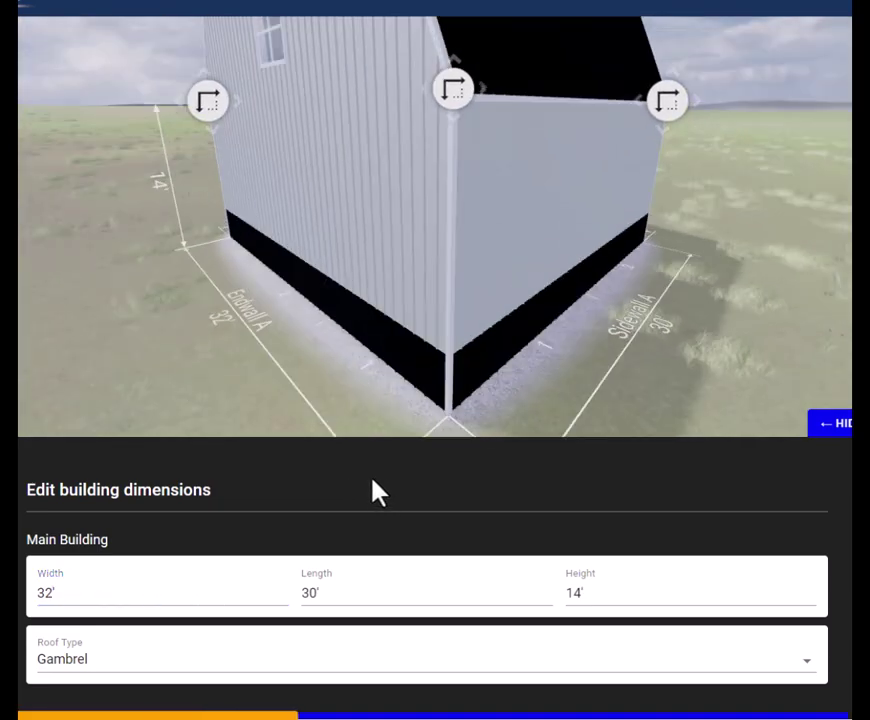
left_click_drag(651, 365, 388, 359)
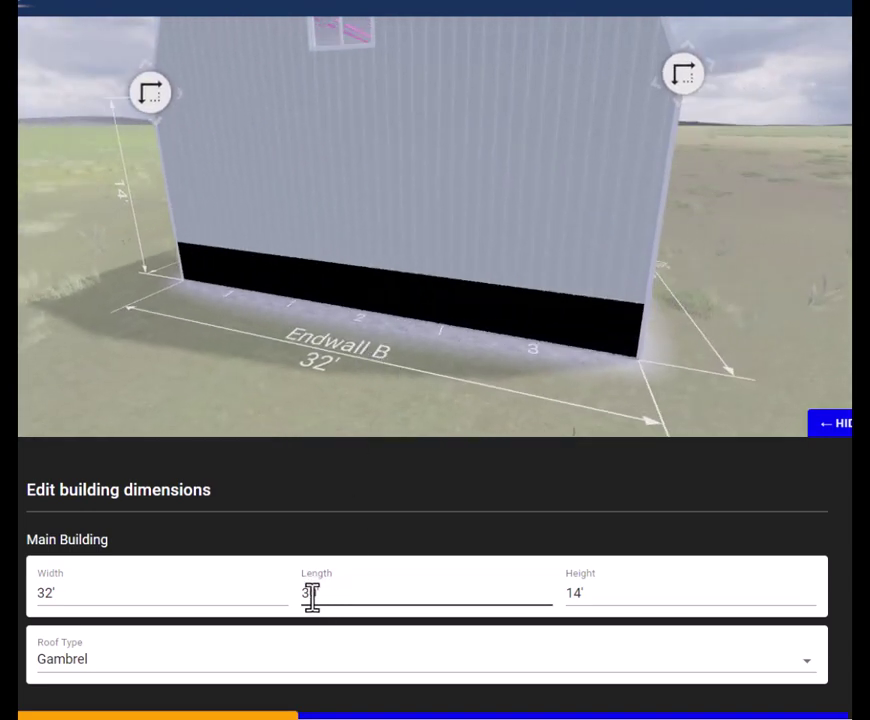
left_click_drag(315, 592, 304, 592)
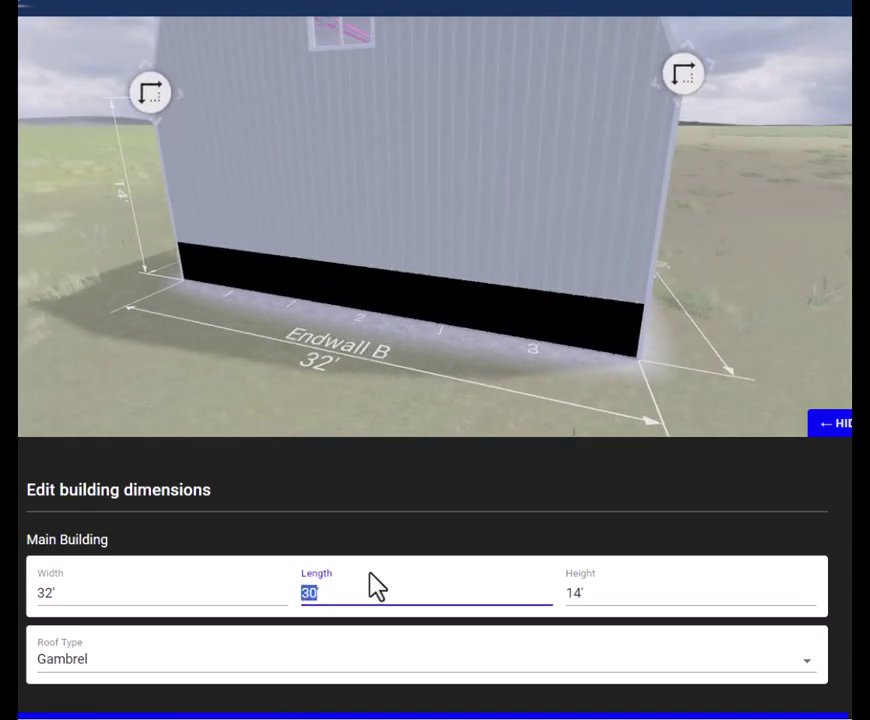
type("32'")
key("BackSpace")
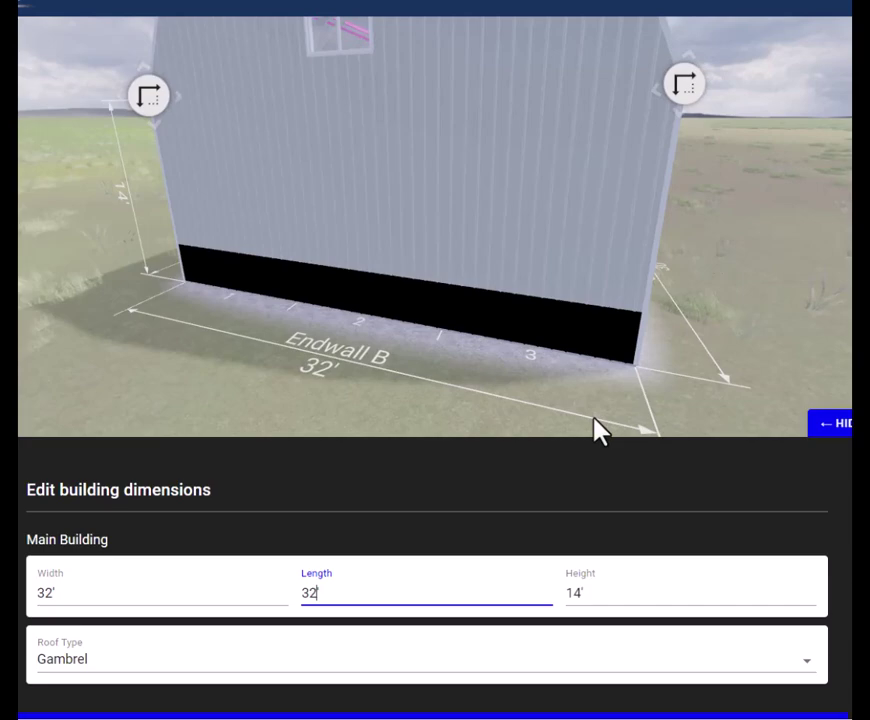
left_click(505, 495)
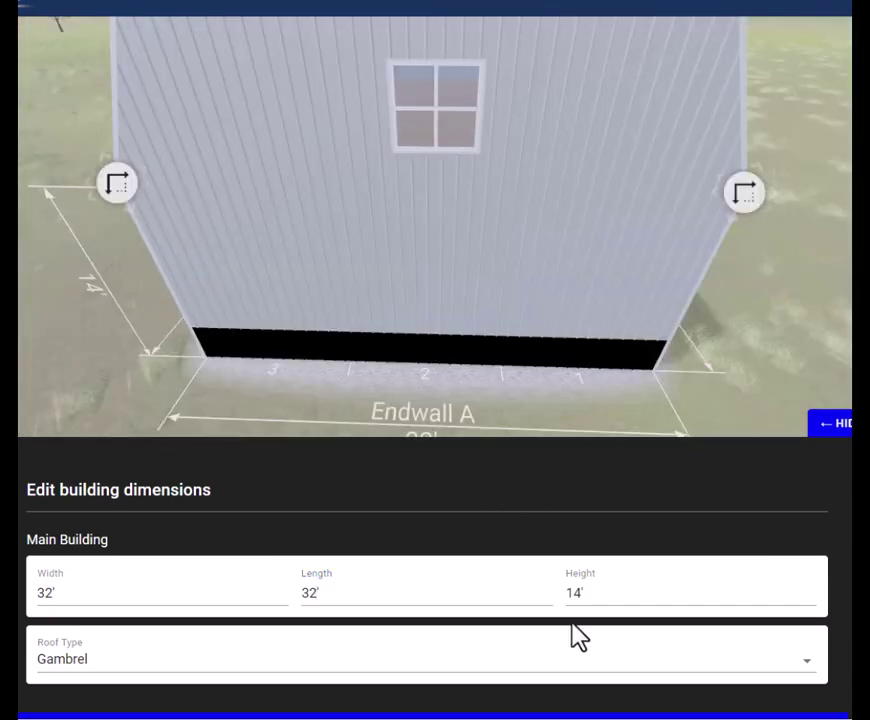
Step: Raise the building height from 14' to 15'
left_click(580, 593)
double_click(580, 593)
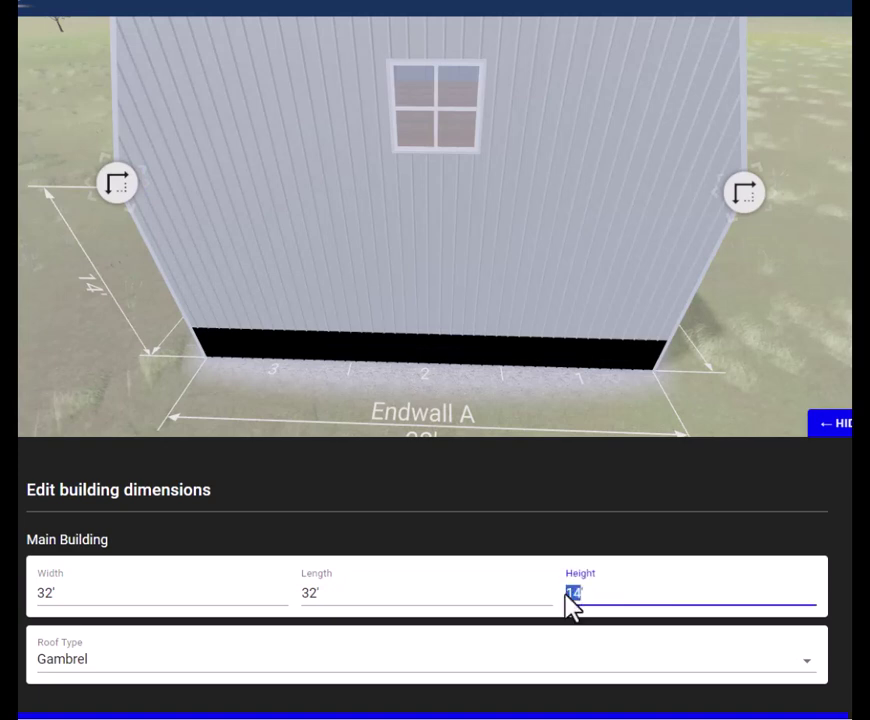
type("15")
left_click(567, 505)
scroll(598, 330, "down", 2)
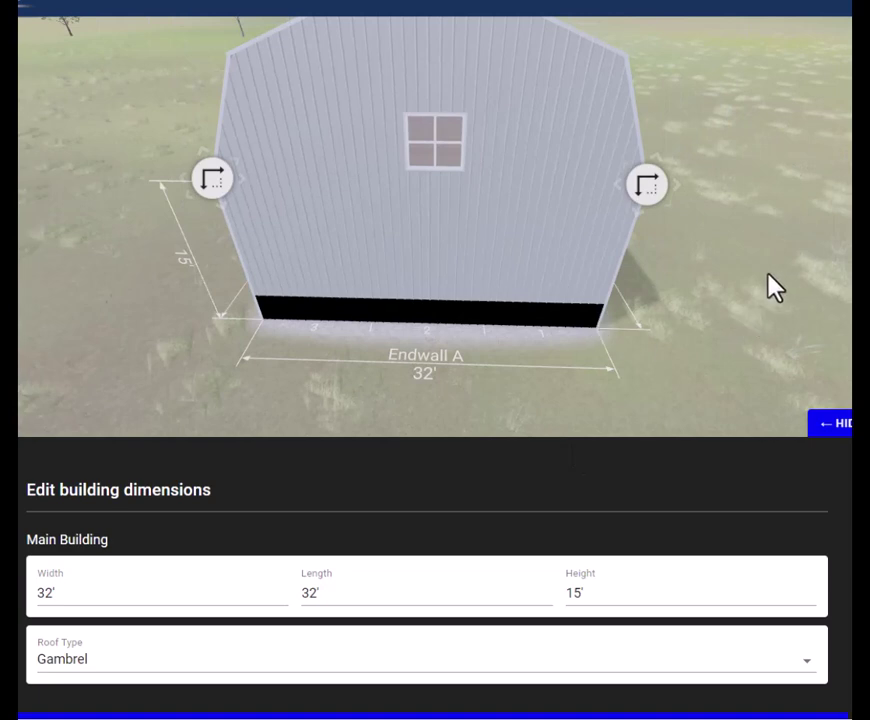
scroll(435, 580, "down", 1)
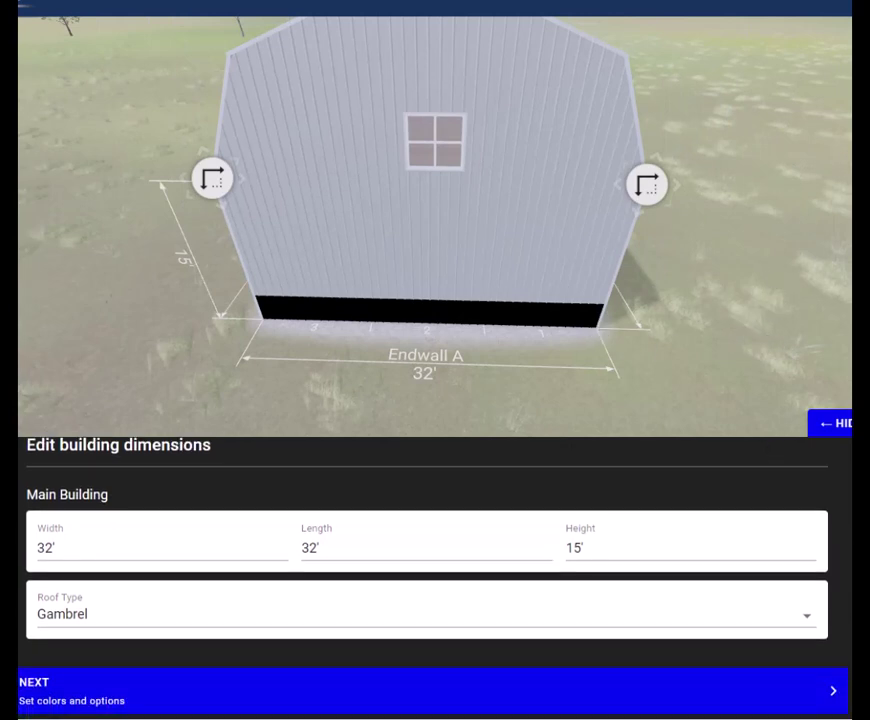
Step: Advance to the colours and options step, closing the Edit tool help
left_click(355, 706)
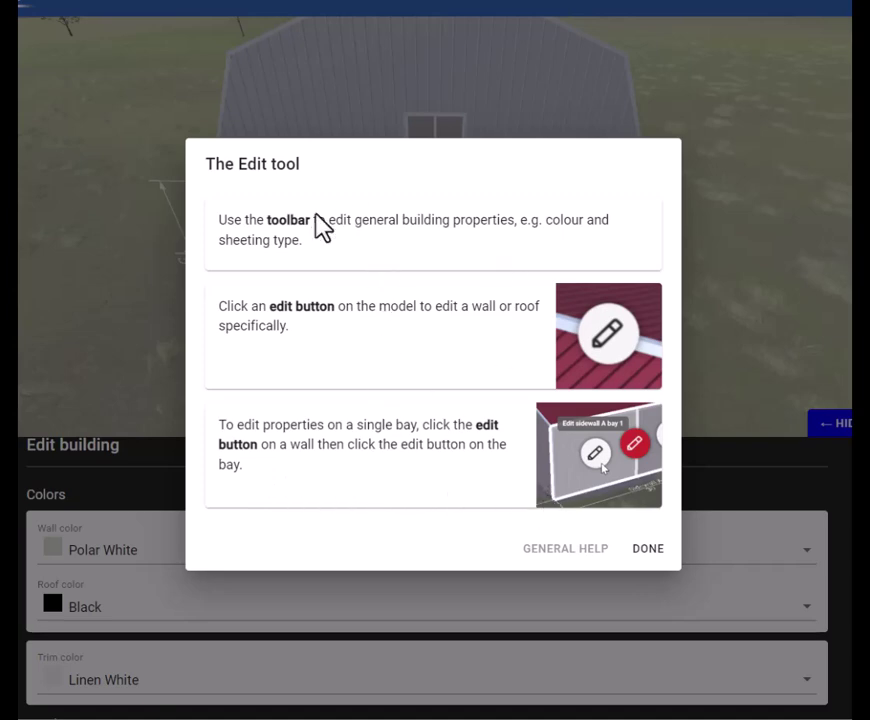
left_click(647, 553)
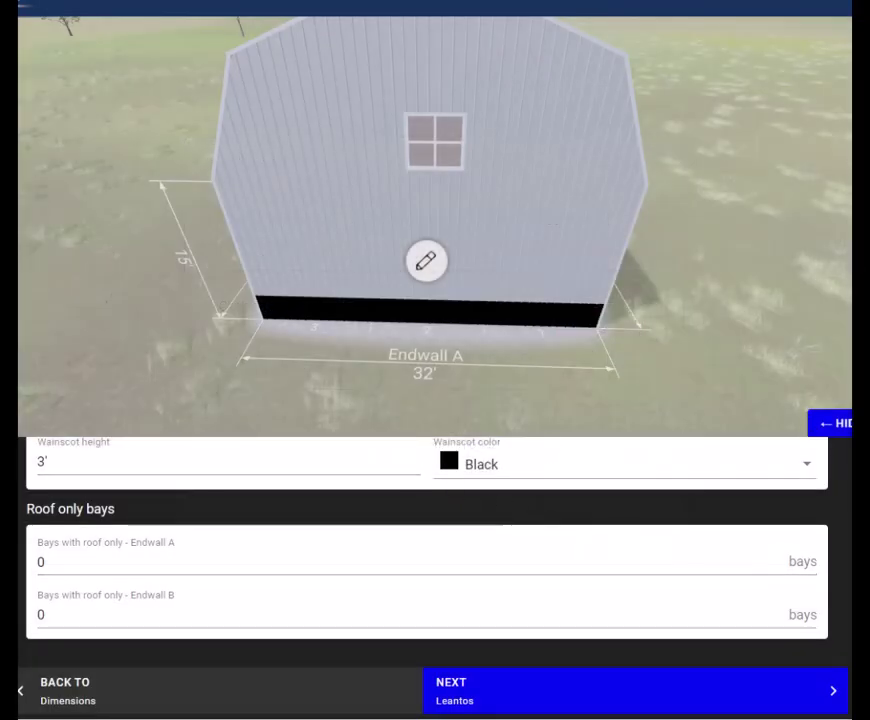
scroll(427, 580, "up", 10)
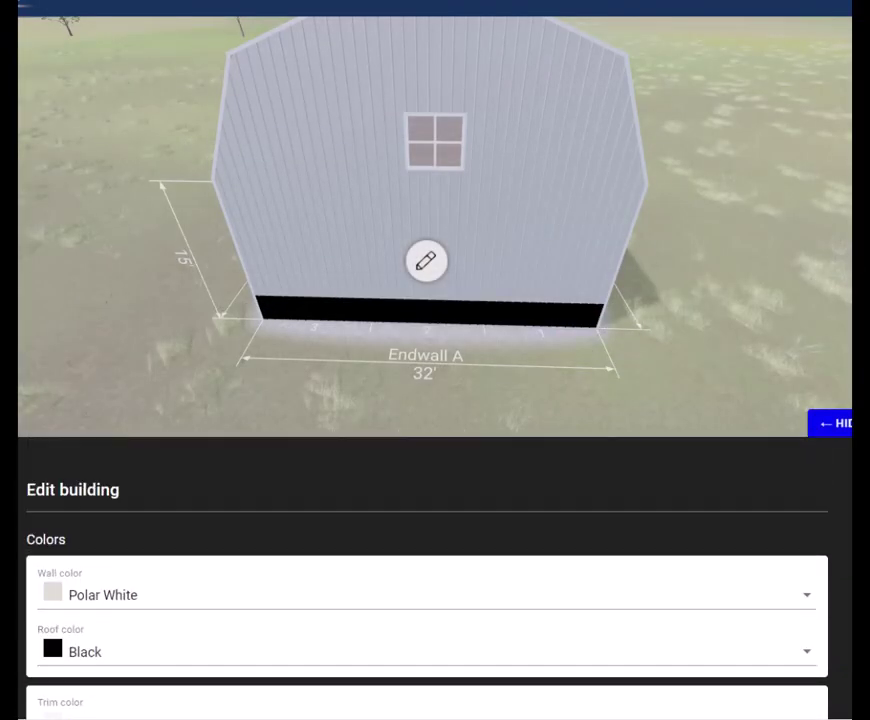
Step: Choose Patina Green as the wall colour and orbit to view the green walls
left_click(93, 602)
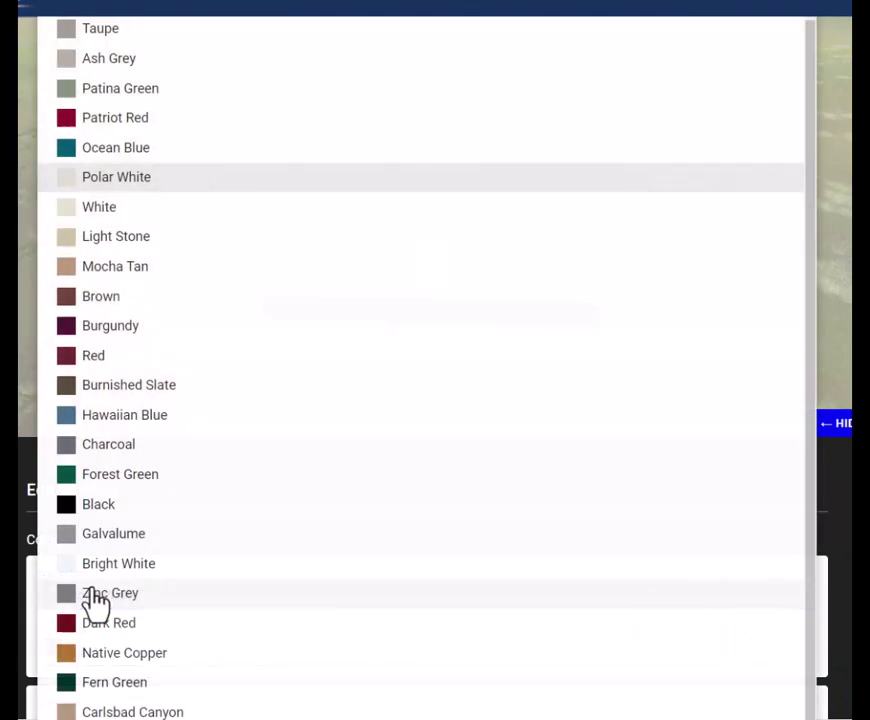
left_click(129, 93)
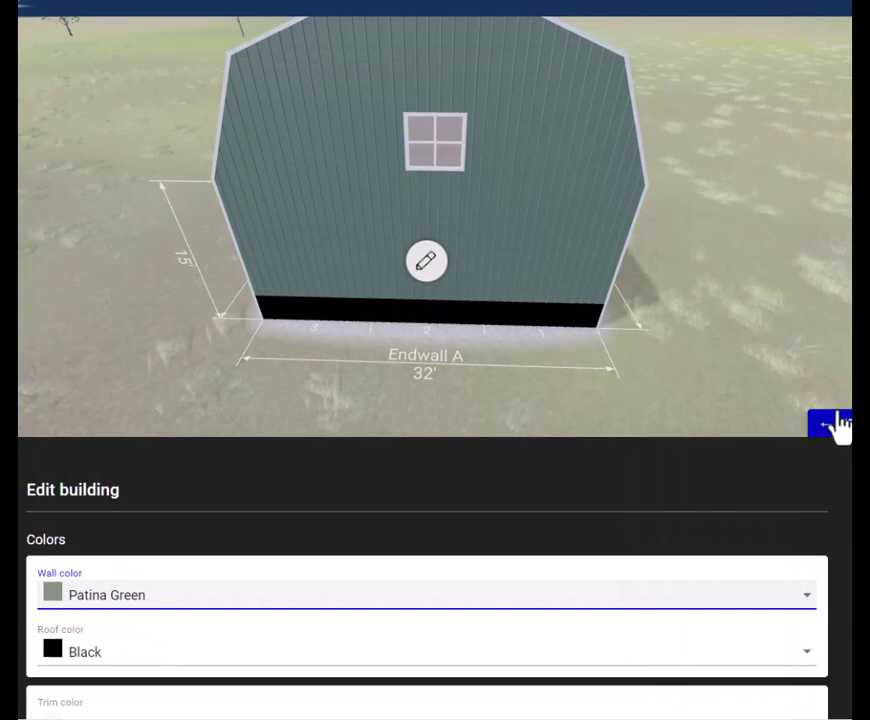
left_click_drag(806, 350, 755, 350)
scroll(210, 637, "down", 2)
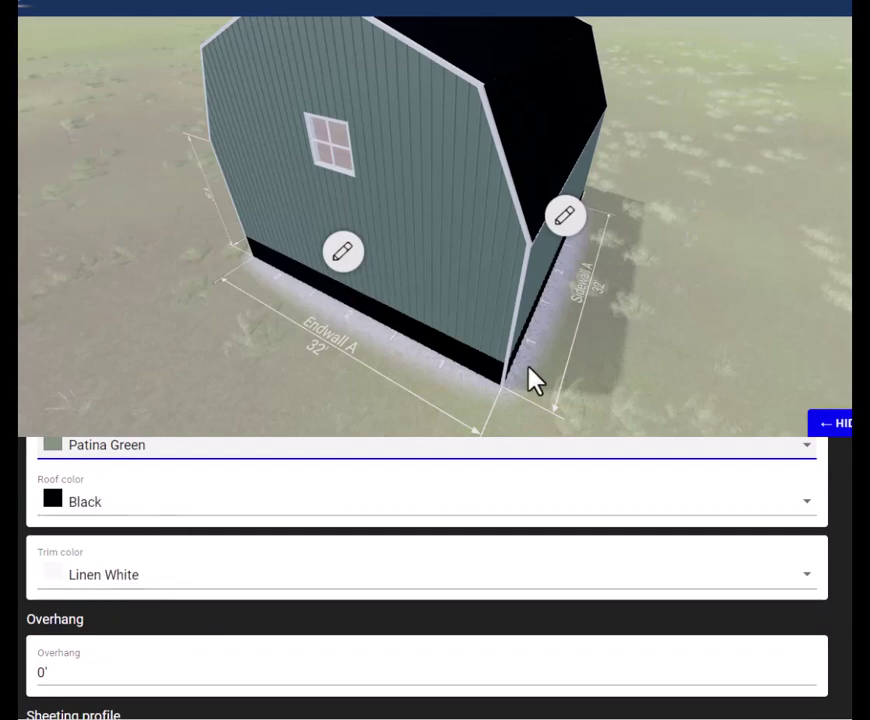
left_click_drag(670, 287, 664, 291)
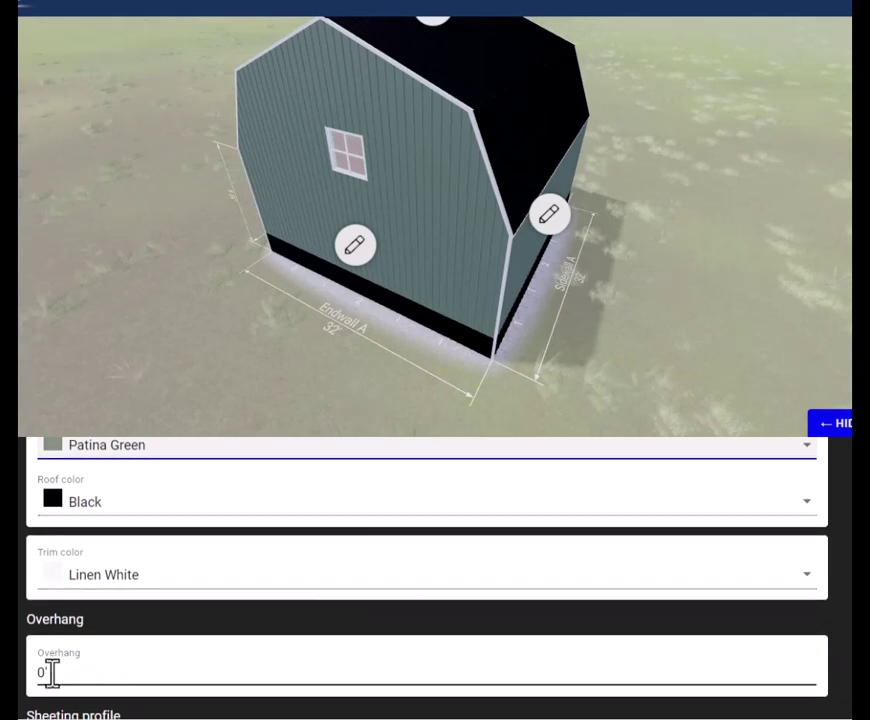
scroll(427, 580, "down", 3)
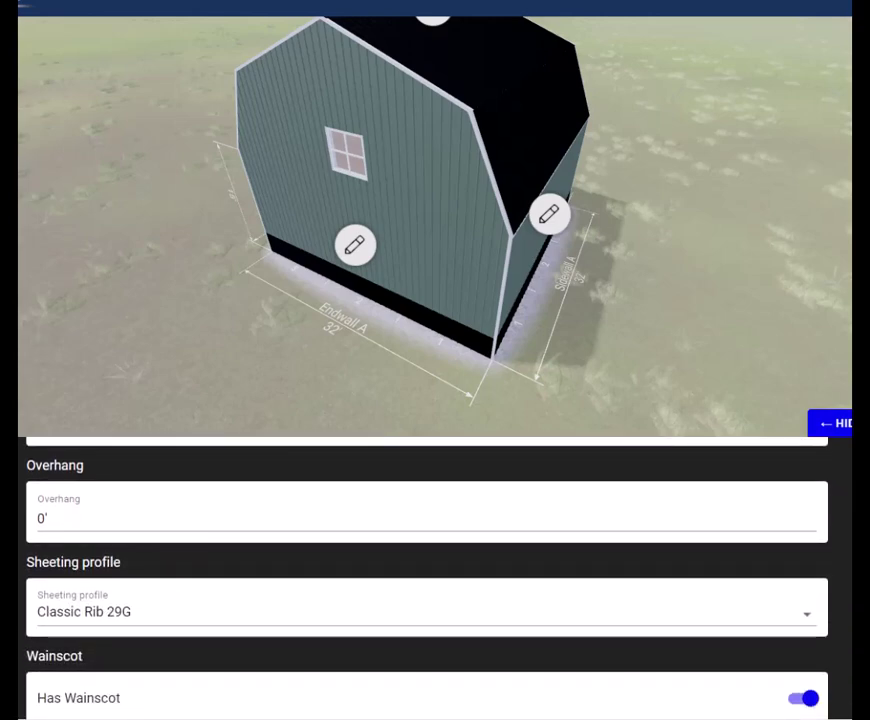
scroll(120, 472, "down", 1)
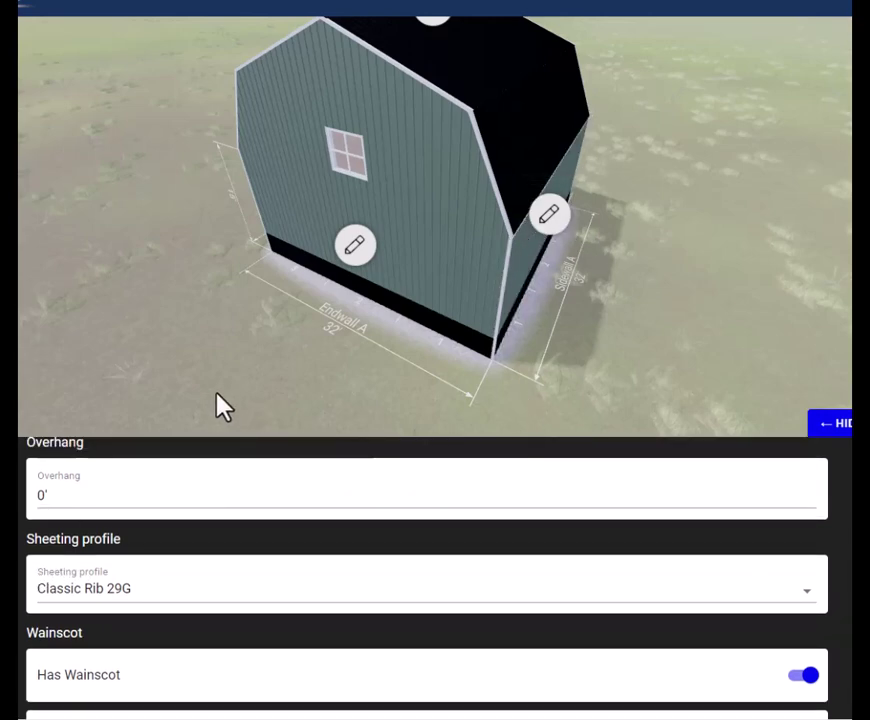
Step: Switch the wall sheeting profile to Classic Rib 26G
left_click(283, 594)
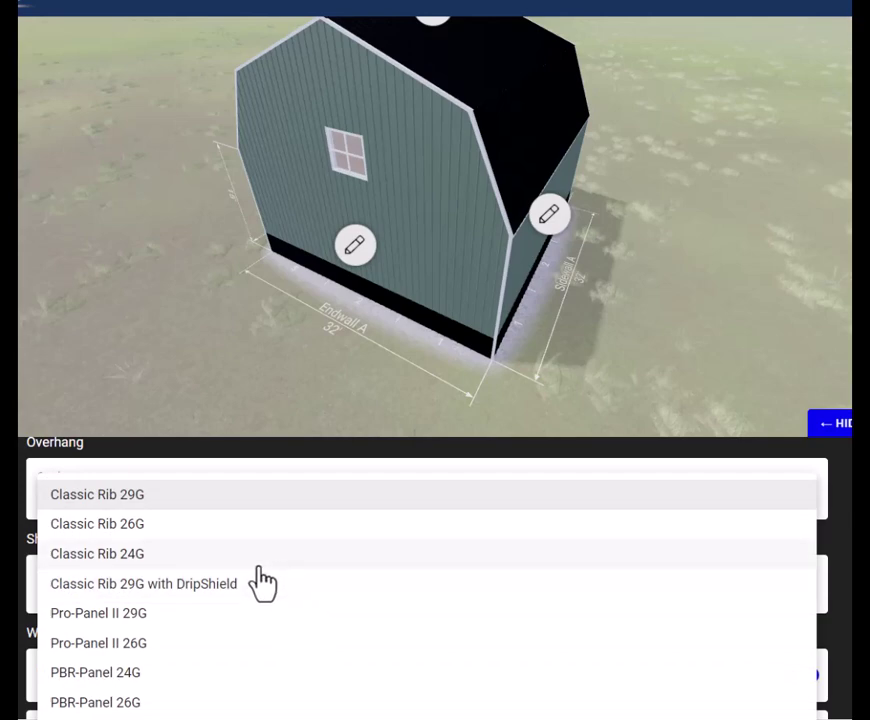
left_click(132, 524)
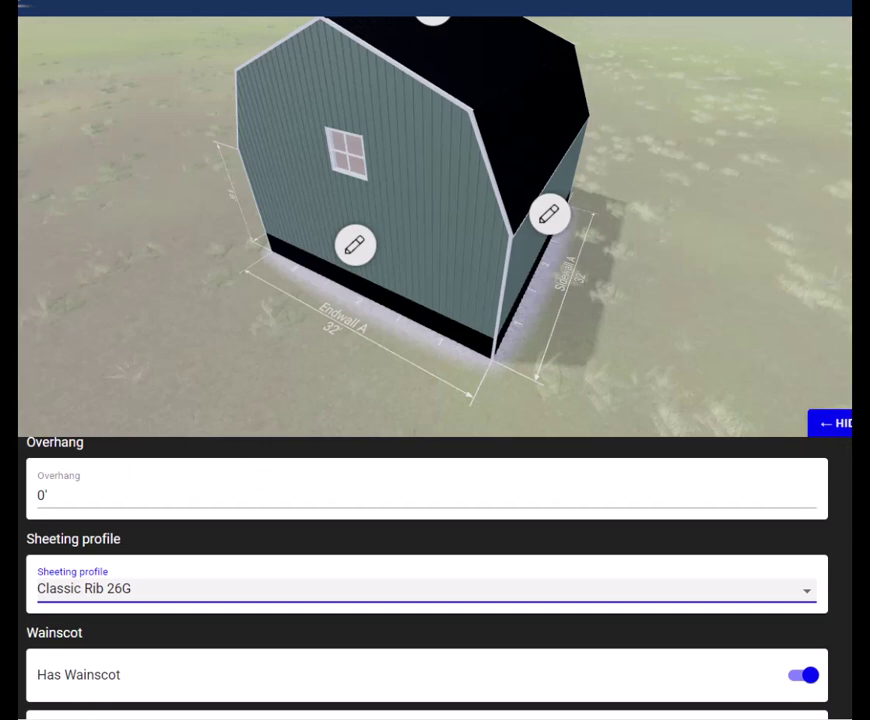
scroll(427, 580, "down", 3)
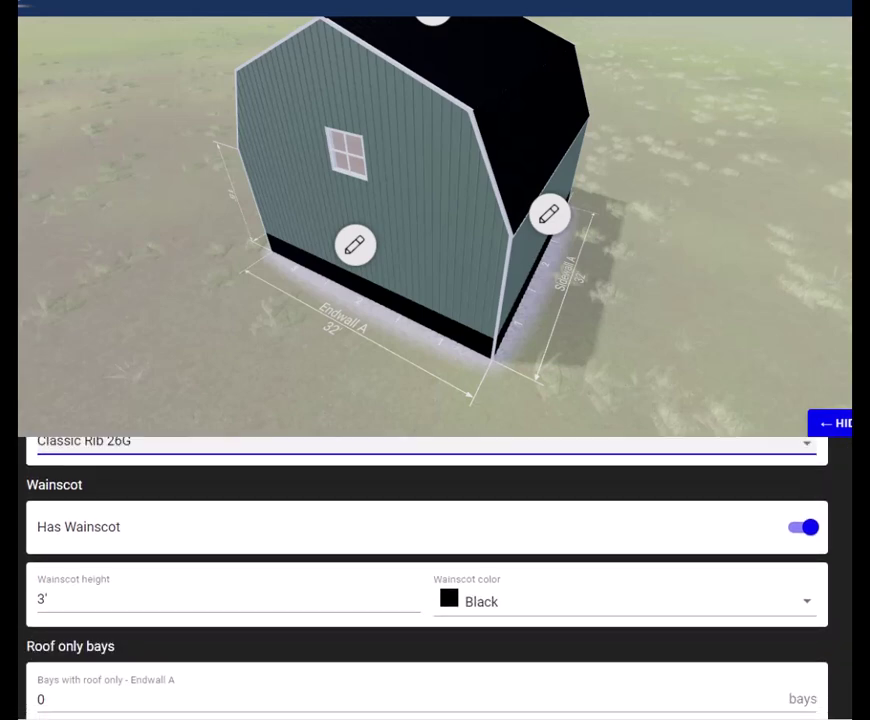
scroll(427, 580, "down", 1)
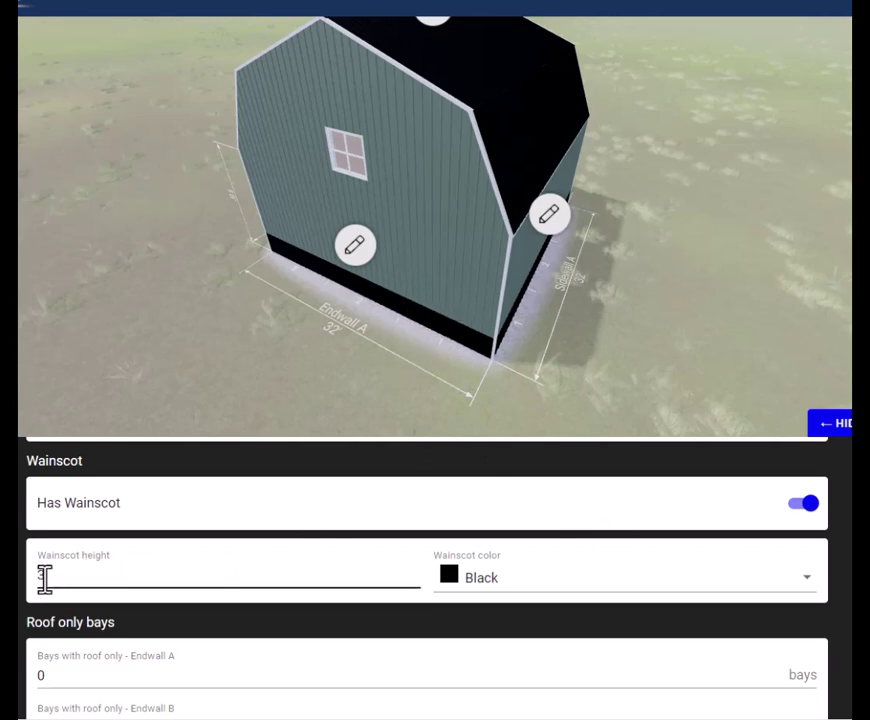
Step: Keep the wainscot at 4' high and change its colour to Ash Grey
left_click_drag(45, 575, 243, 579)
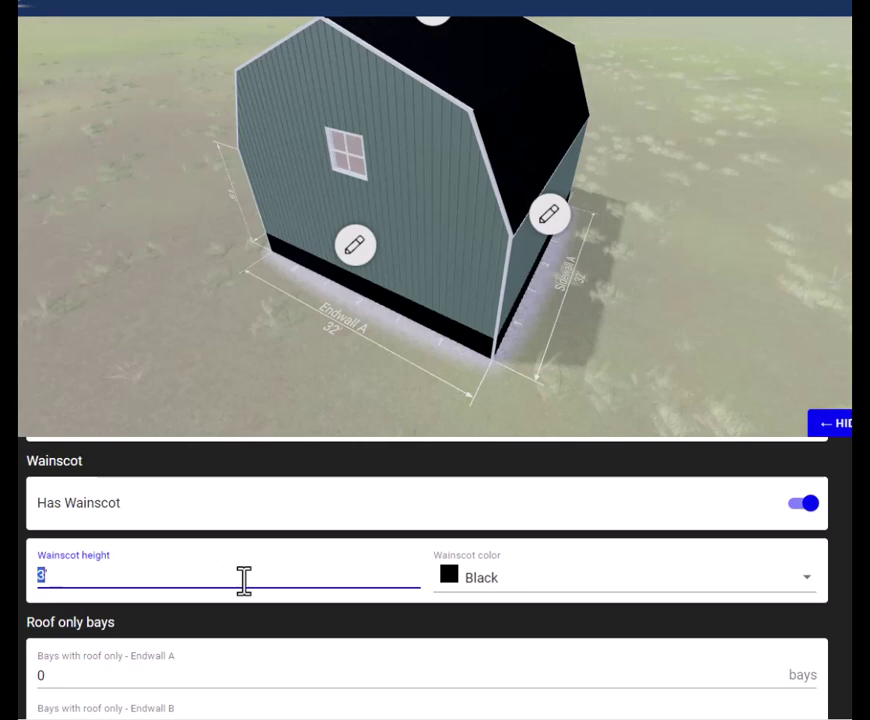
type("4'")
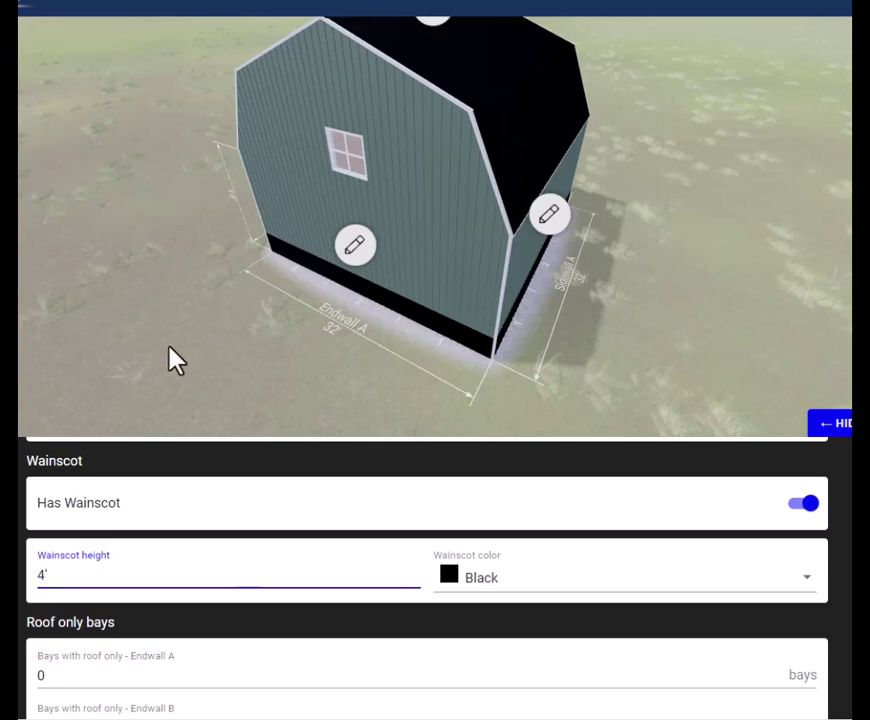
left_click(229, 480)
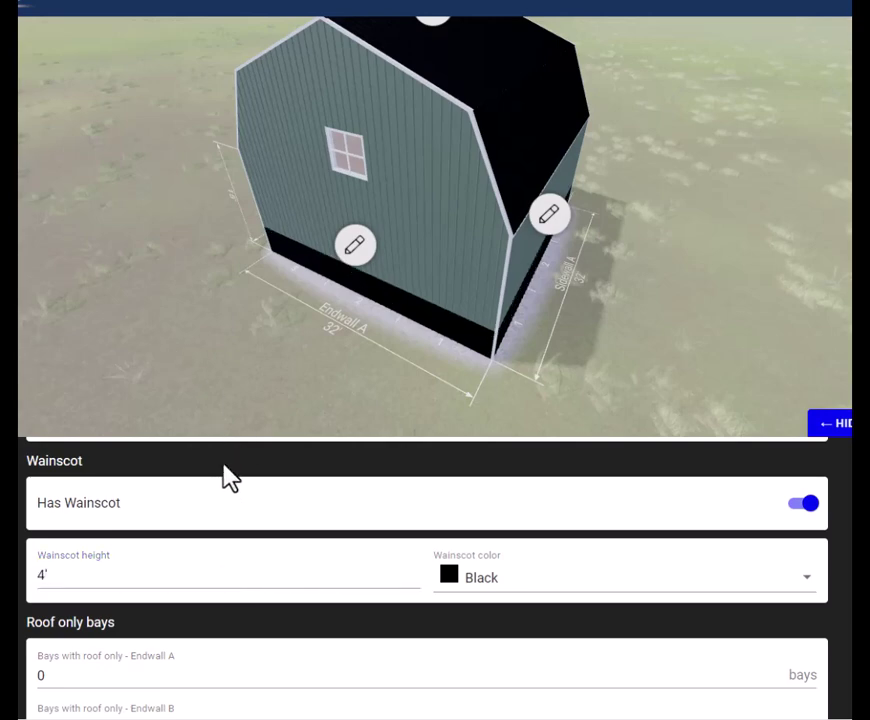
left_click(454, 580)
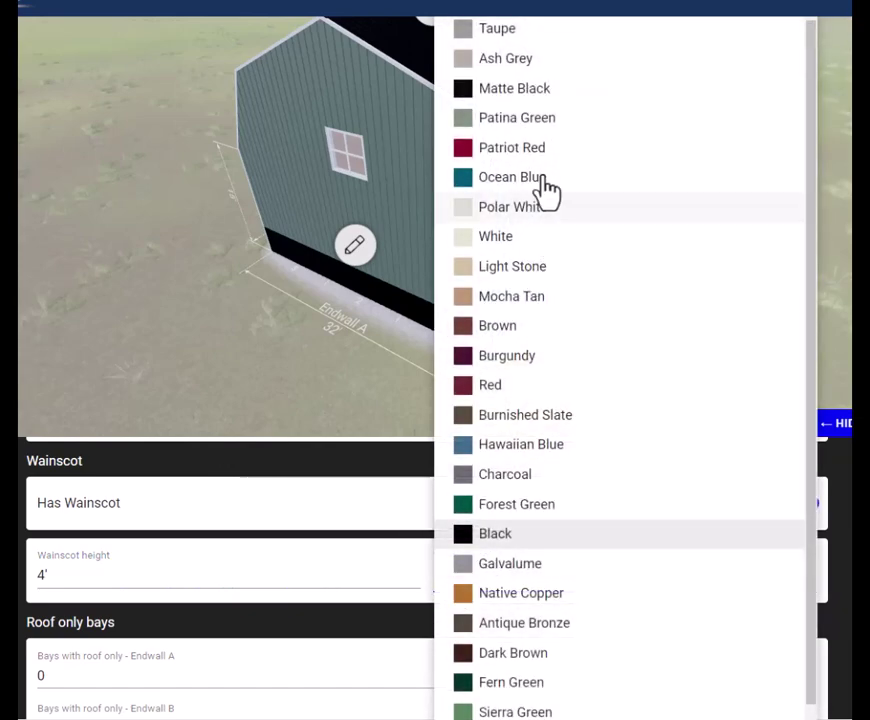
left_click(522, 64)
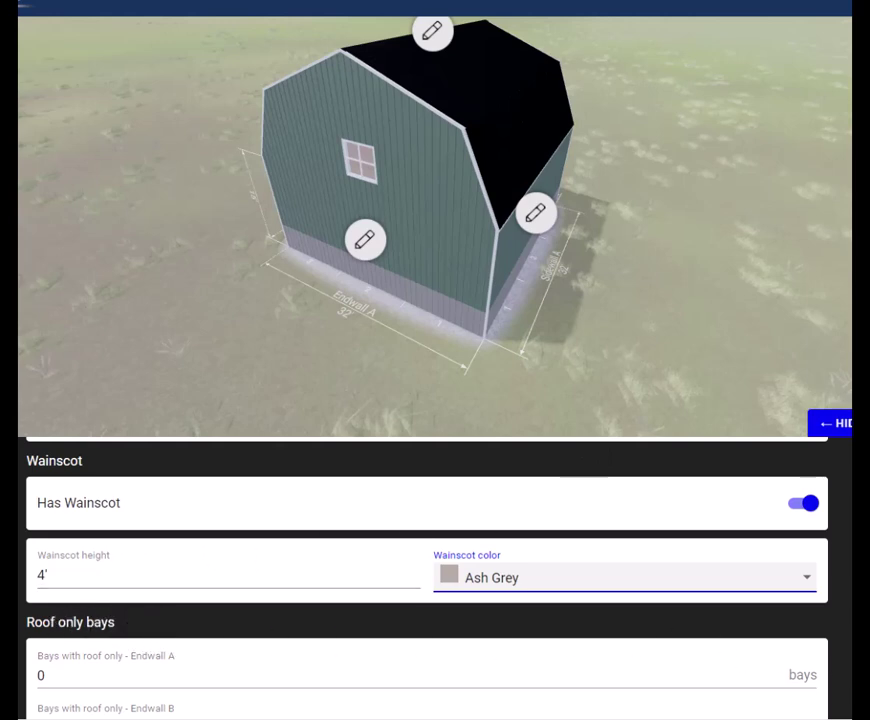
scroll(427, 560, "down", 2)
Step: Pass through the lean-to step without adding any and reach Openings
left_click(662, 708)
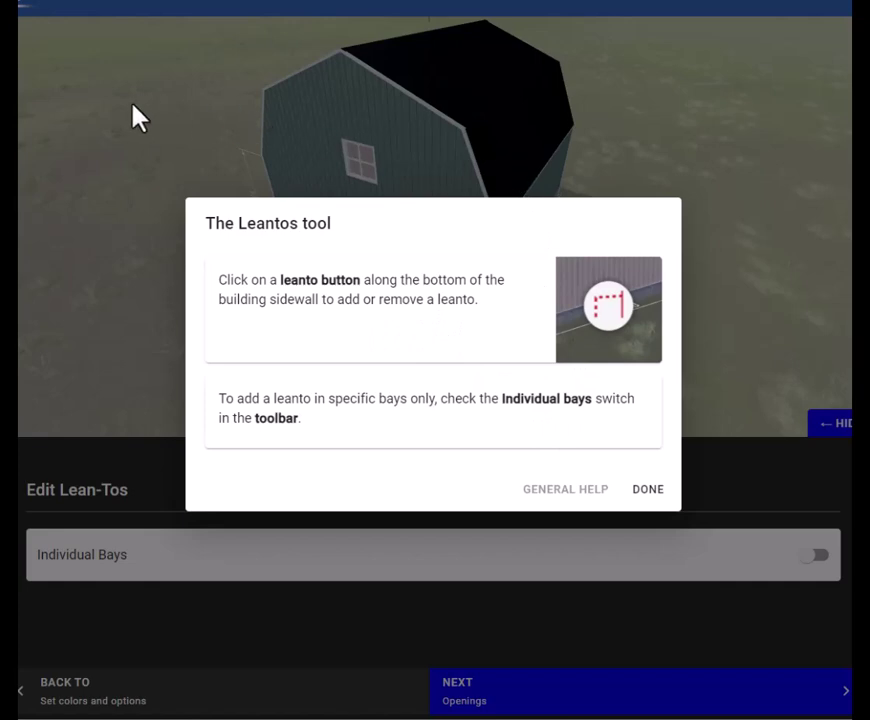
left_click(652, 490)
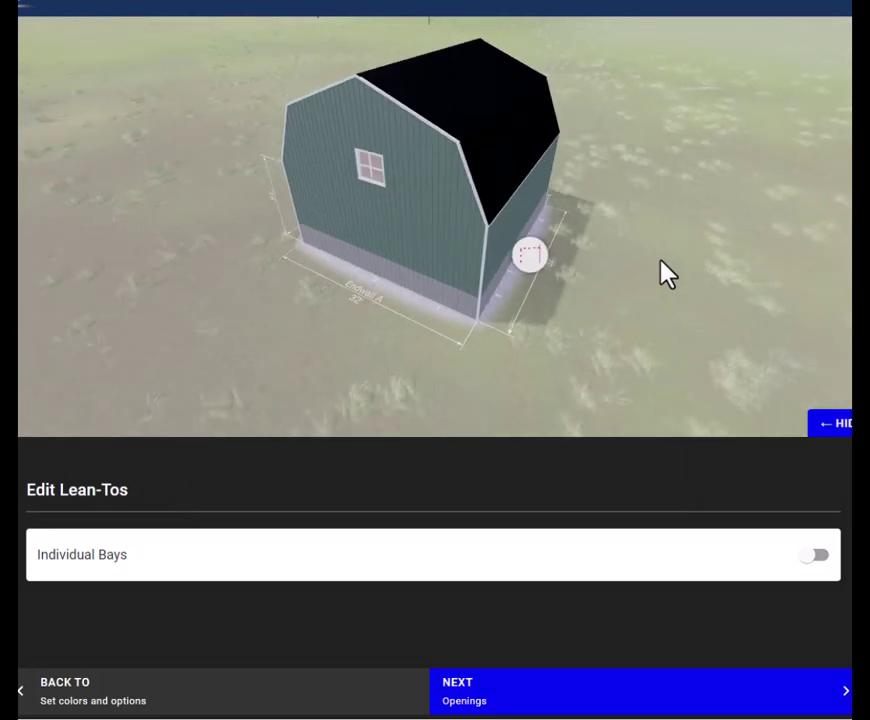
left_click(557, 689)
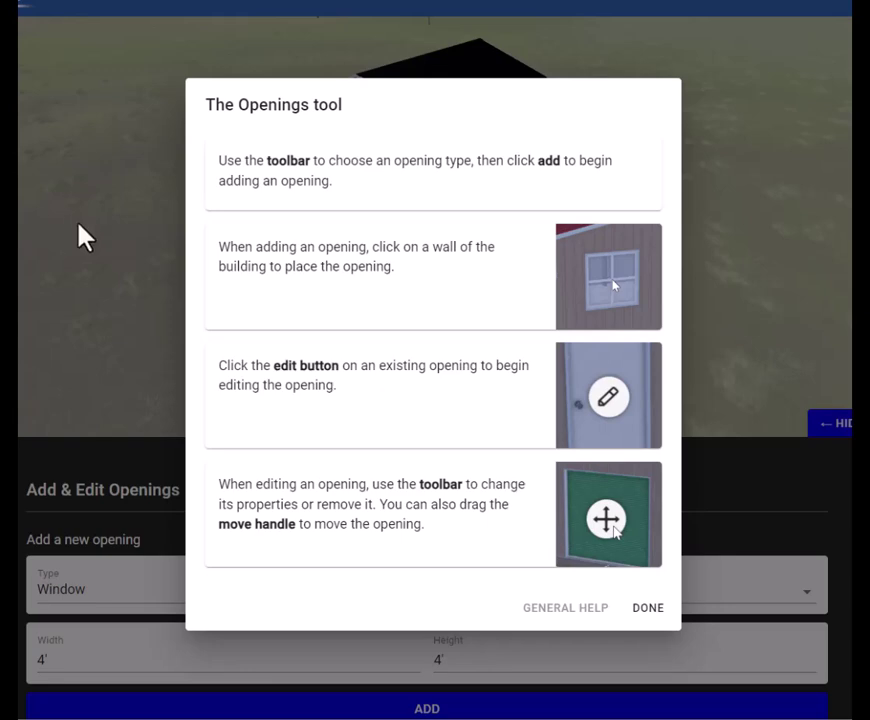
Step: Place a 4' × 4' window on Endwall A and set its alignment to Center
left_click(648, 607)
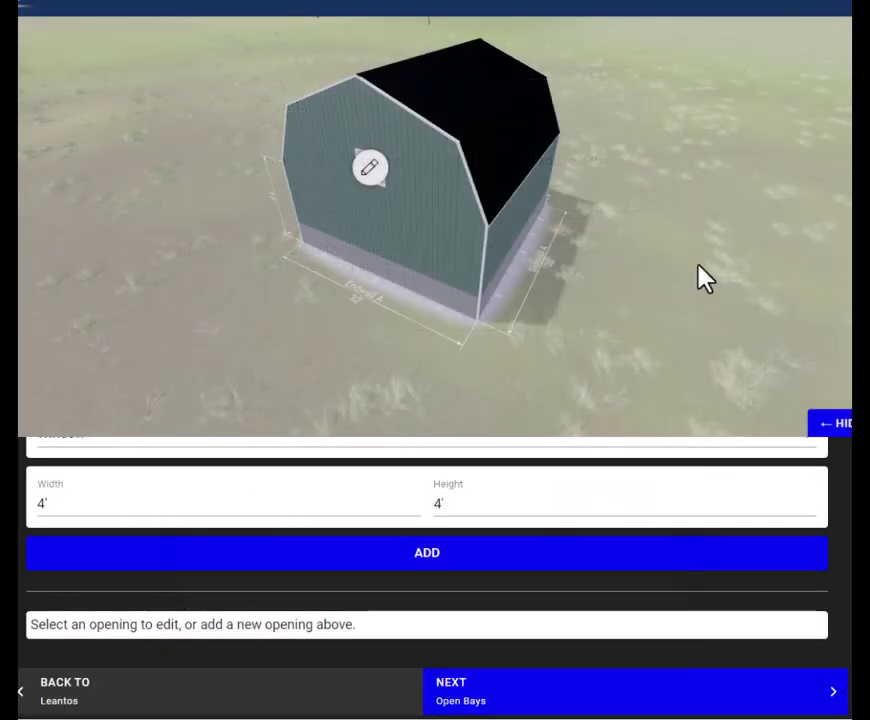
left_click(39, 502)
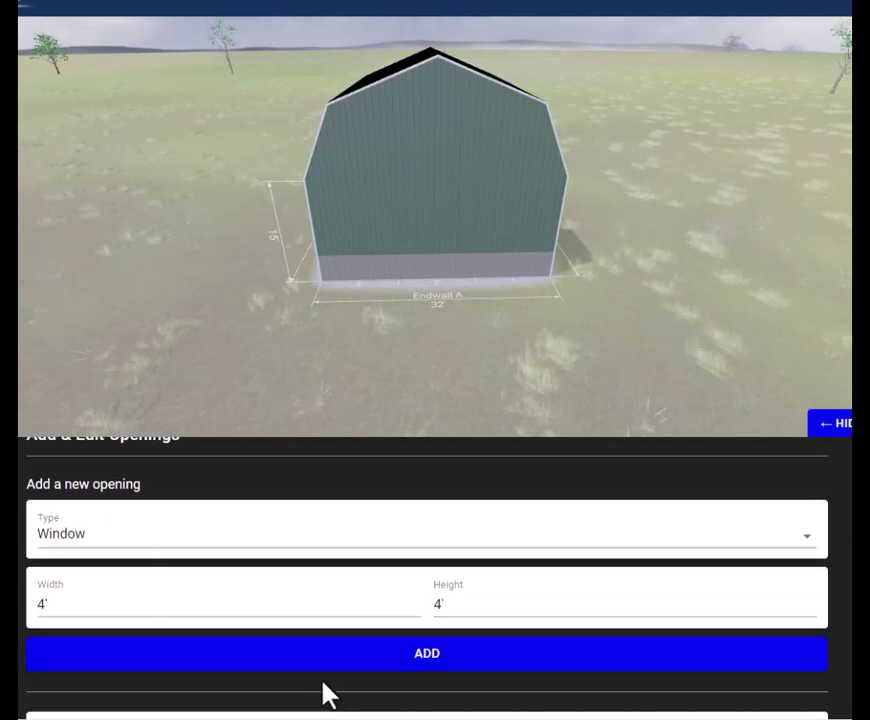
left_click(438, 558)
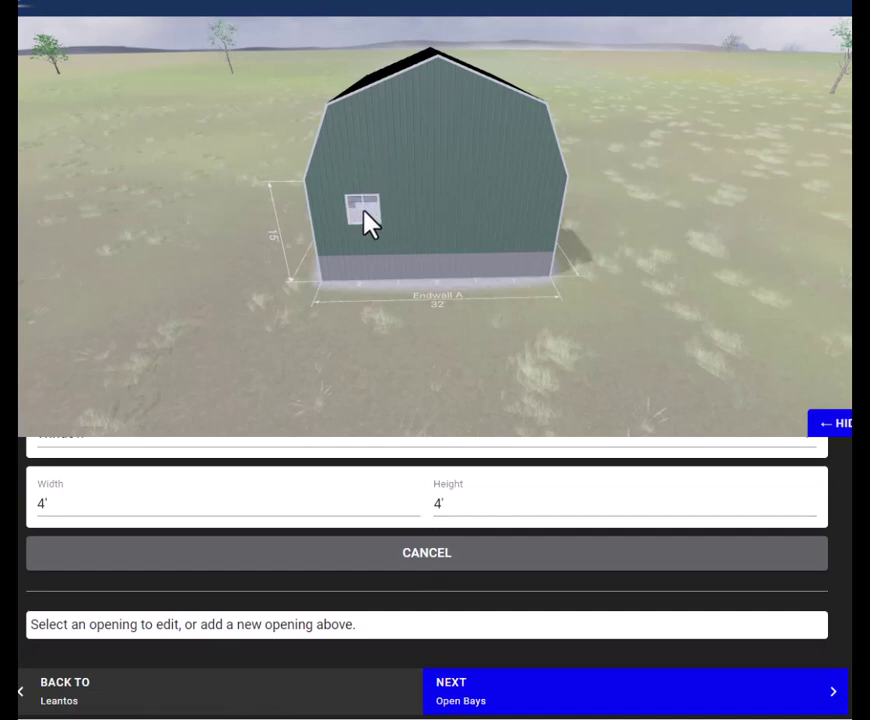
left_click(364, 213)
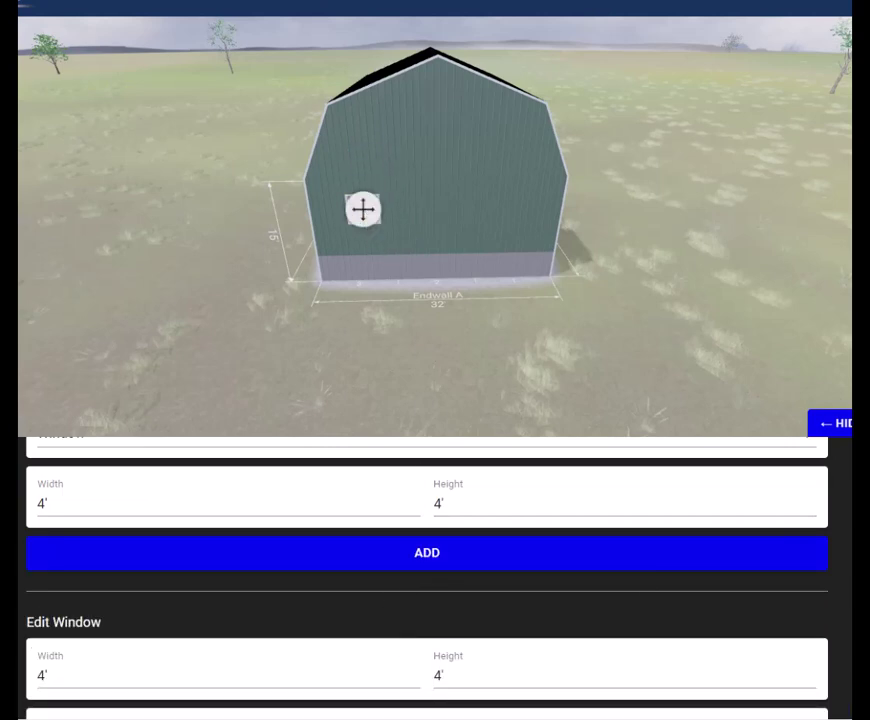
scroll(295, 606, "down", 3)
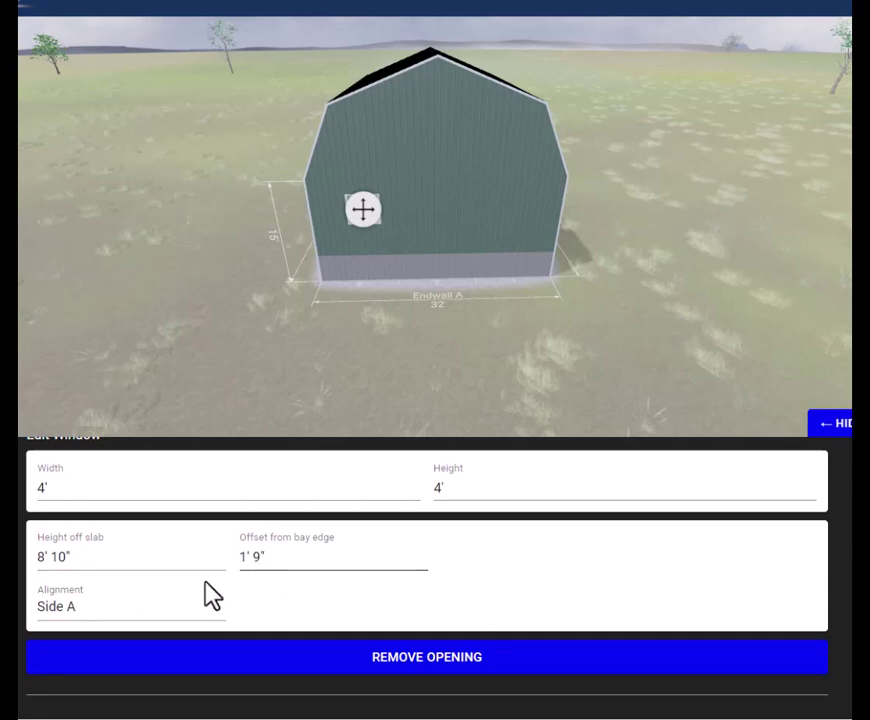
left_click(216, 612)
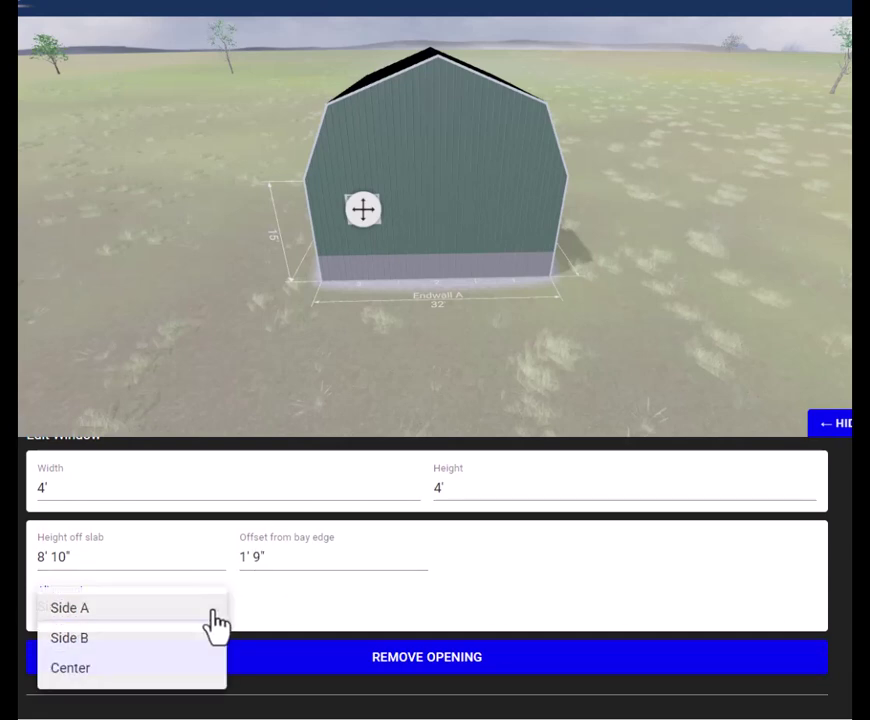
left_click(64, 670)
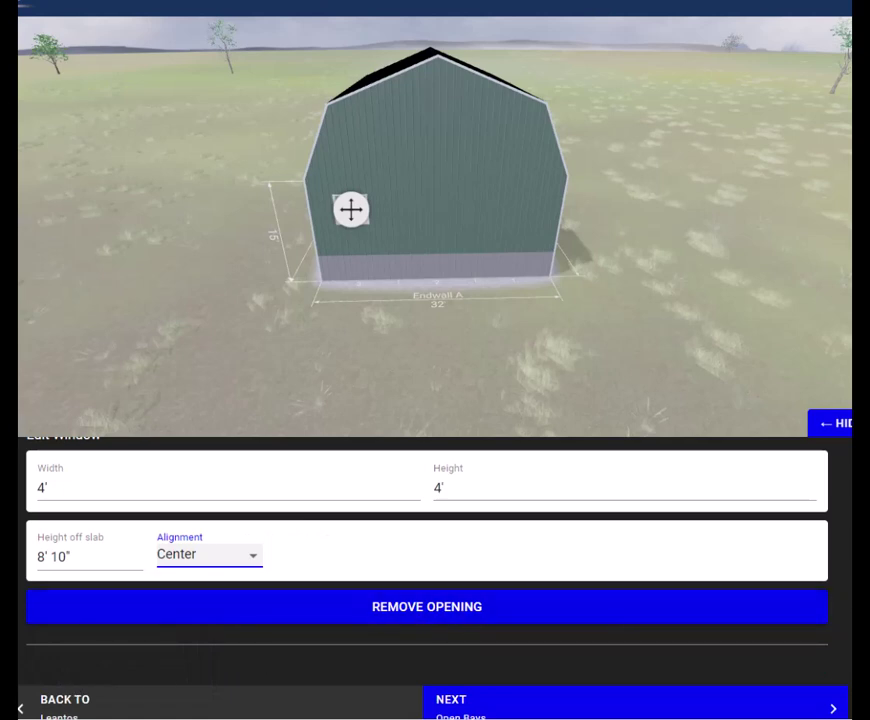
scroll(427, 560, "down", 1)
scroll(427, 580, "up", 3)
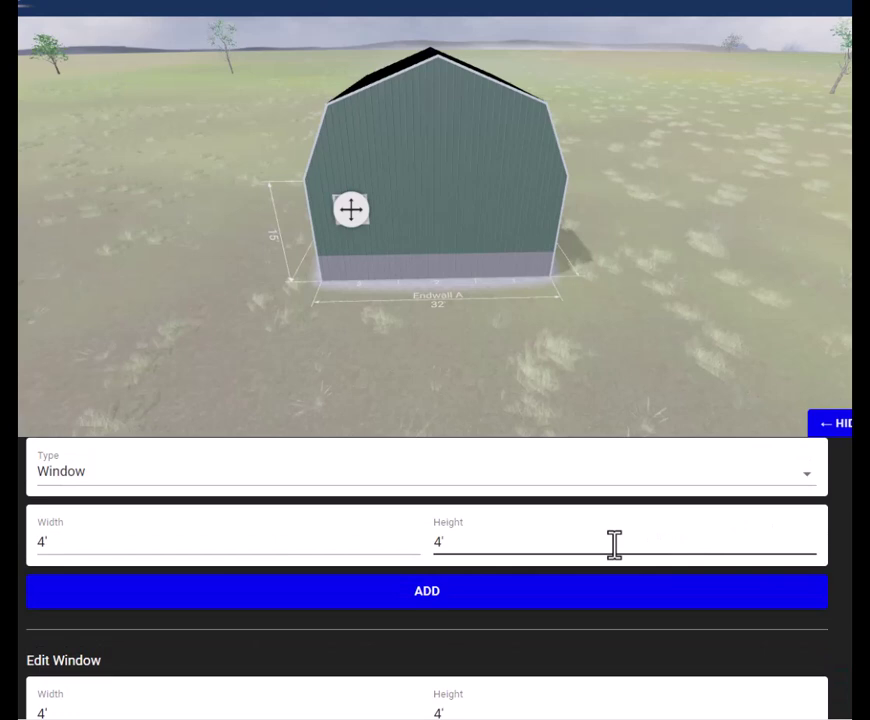
Step: Add a second window on Endwall A's right side and copy the 8' 10" height off slab
left_click(427, 598)
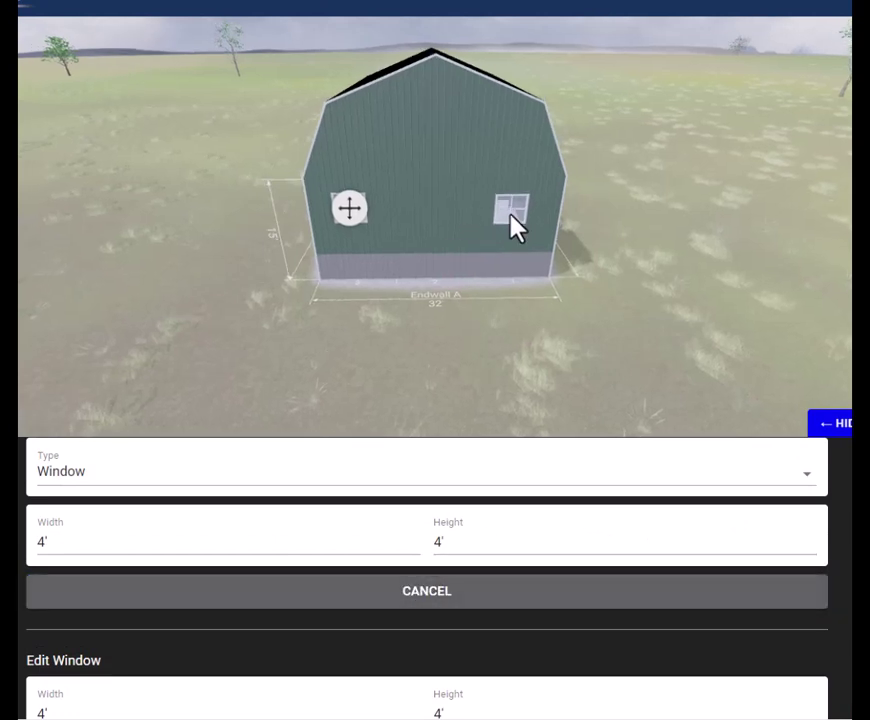
left_click(512, 212)
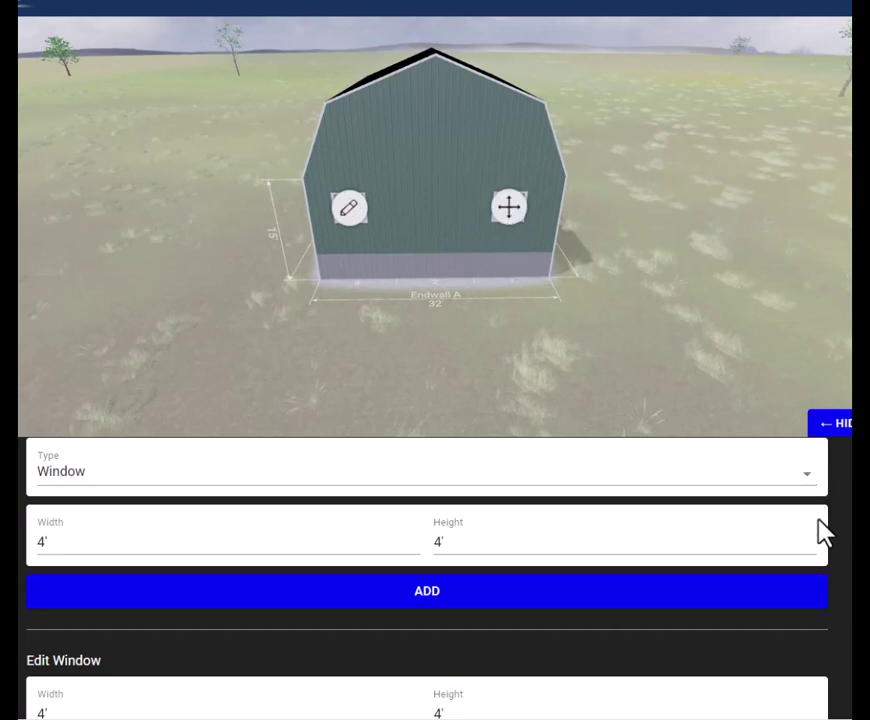
left_click(349, 209)
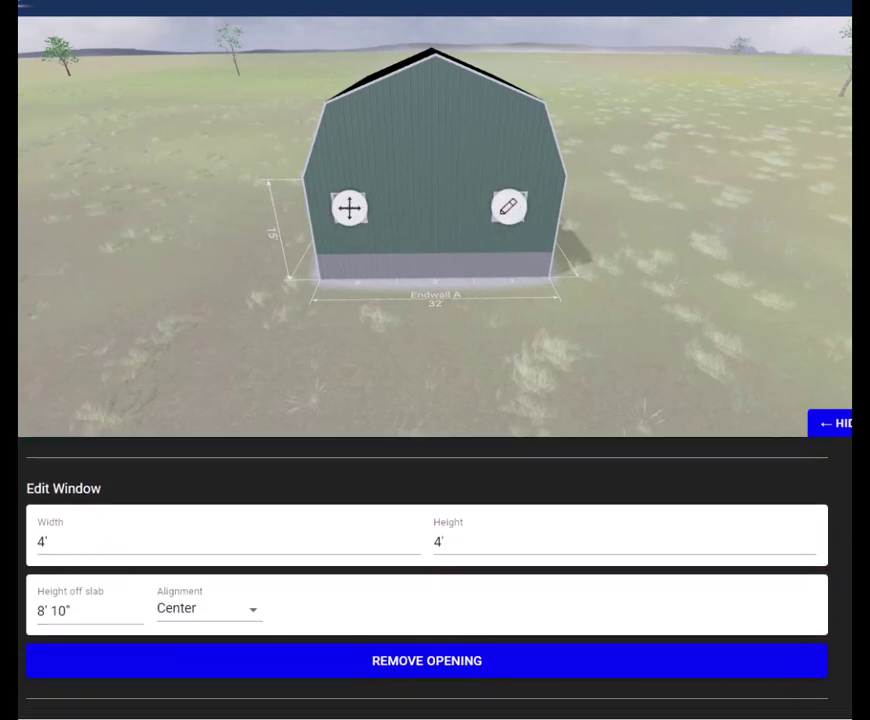
left_click_drag(68, 610, 35, 620)
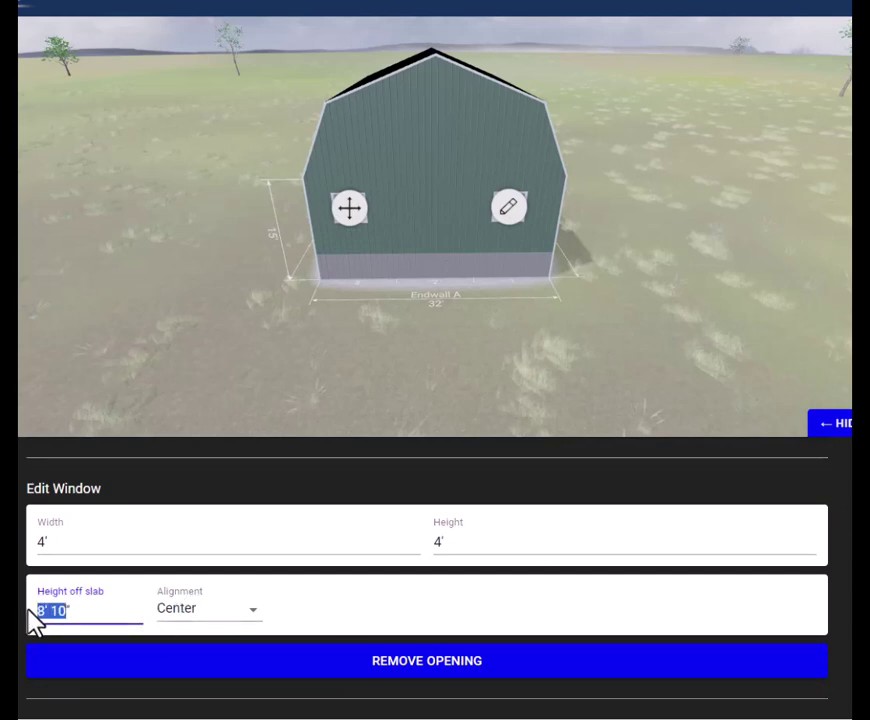
right_click(48, 609)
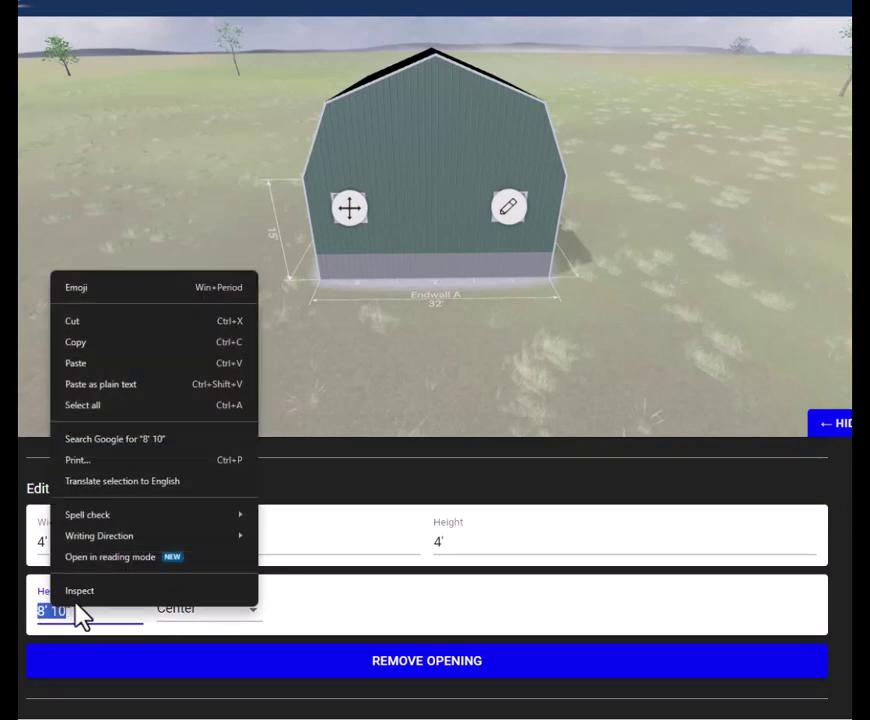
left_click(77, 345)
Step: Set the right-hand window's alignment to Center
left_click(517, 218)
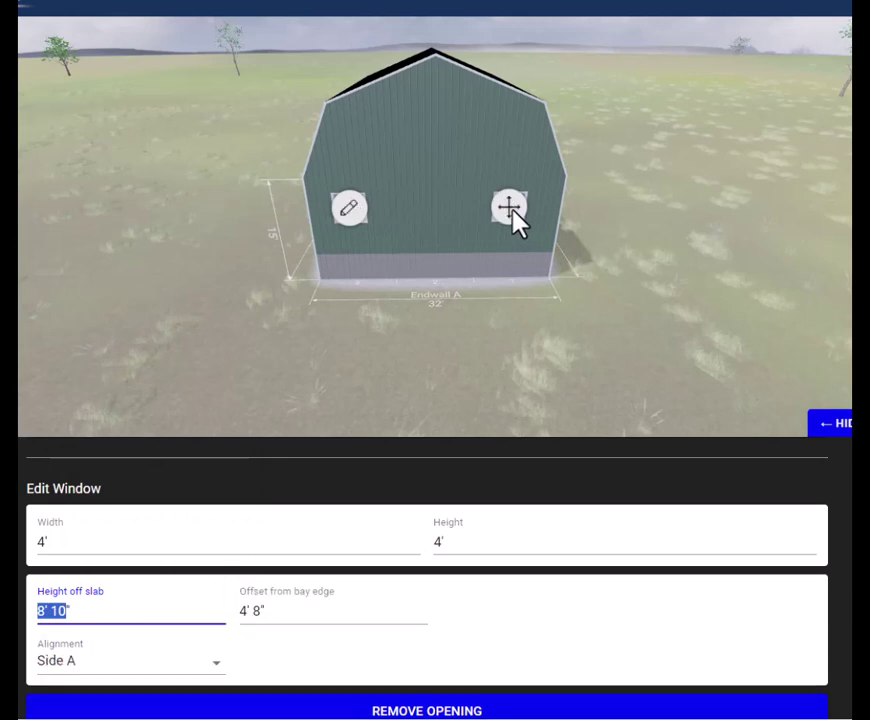
left_click(216, 672)
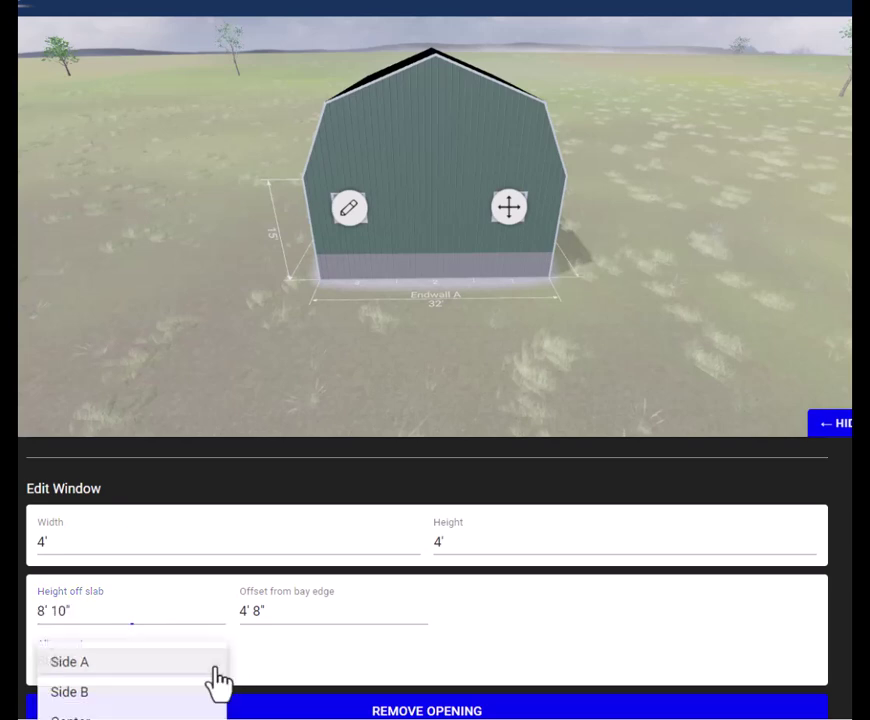
left_click(110, 716)
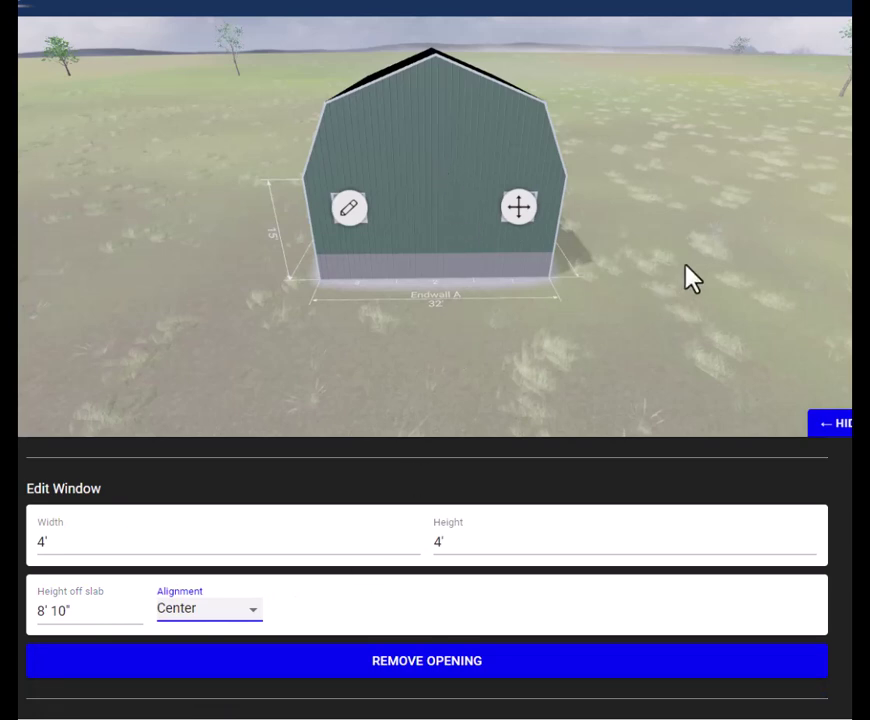
scroll(683, 274, "down", 2)
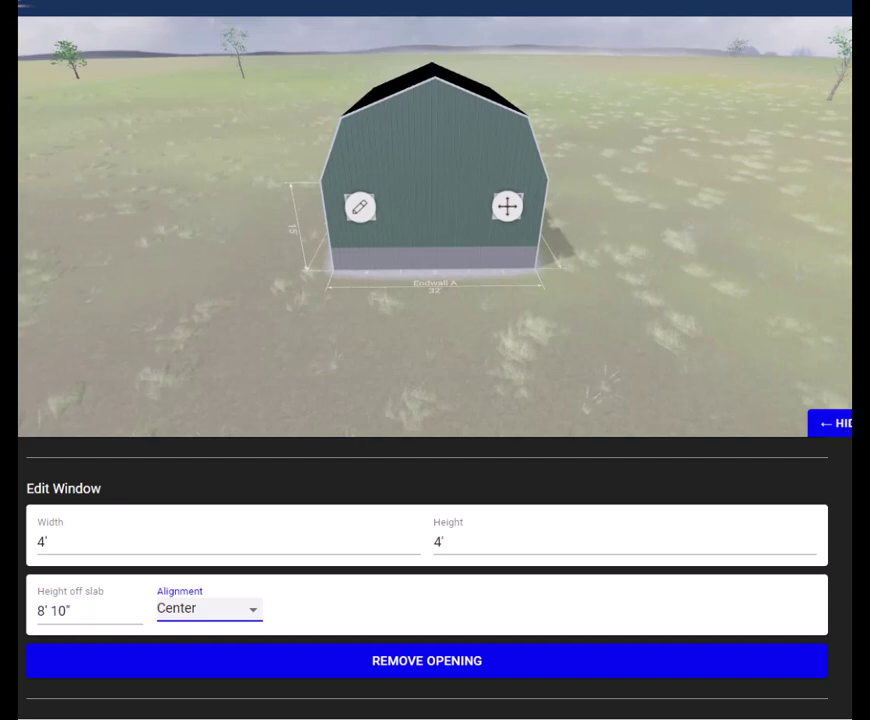
scroll(427, 580, "down", 1)
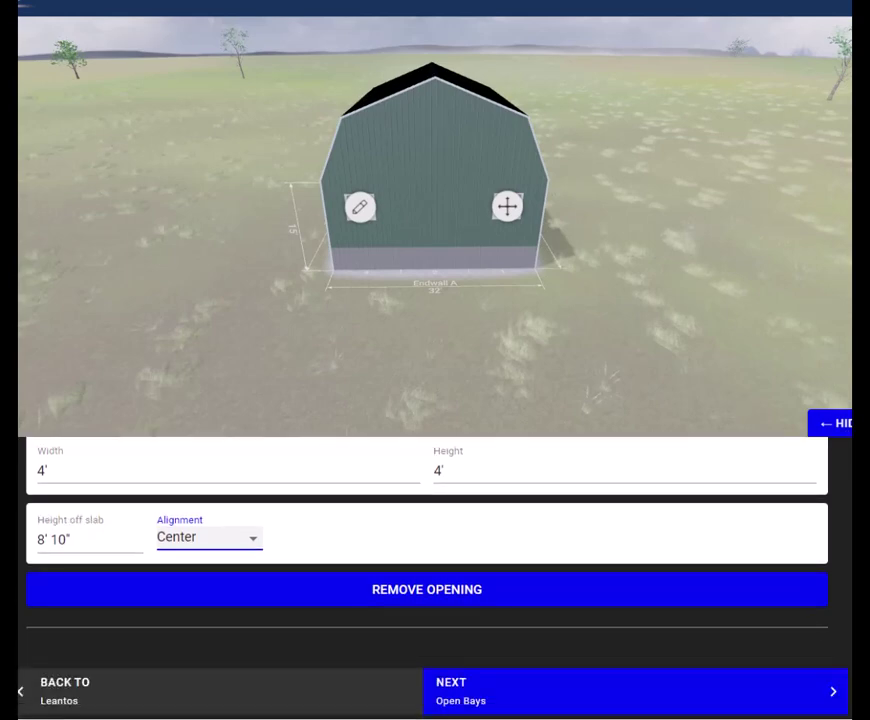
Step: Advance to Open Bays, toggle a sidewall bay open and closed, leaving all bays sheeted
left_click(573, 704)
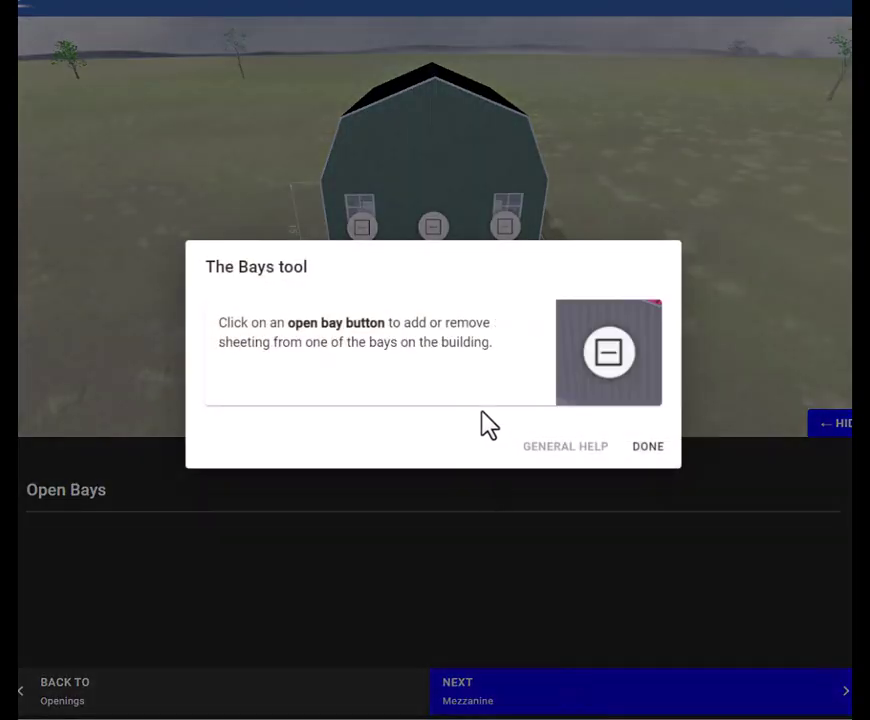
left_click(650, 450)
left_click_drag(652, 375, 473, 352)
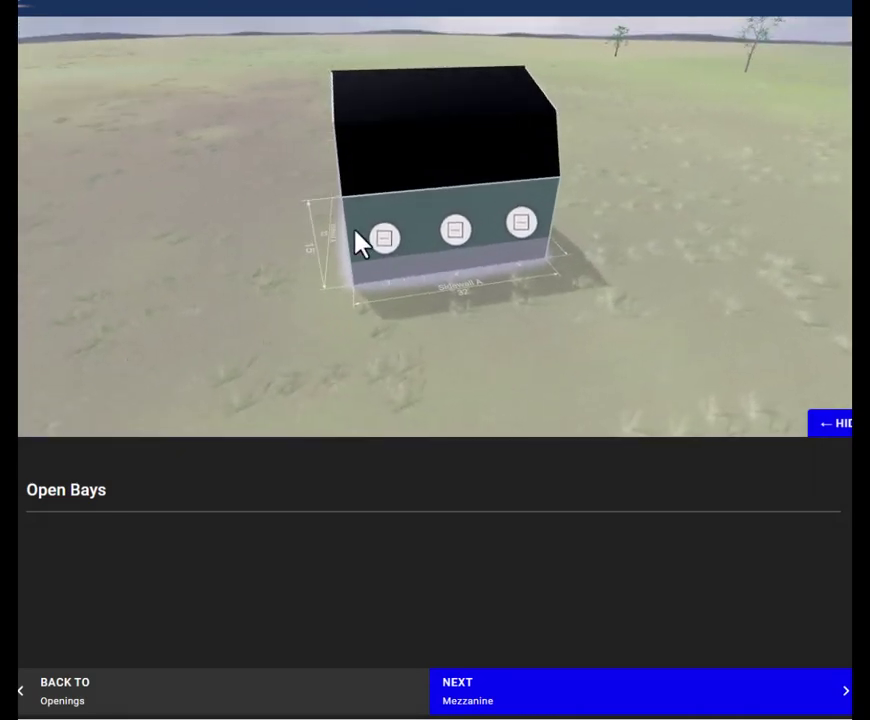
left_click(390, 240)
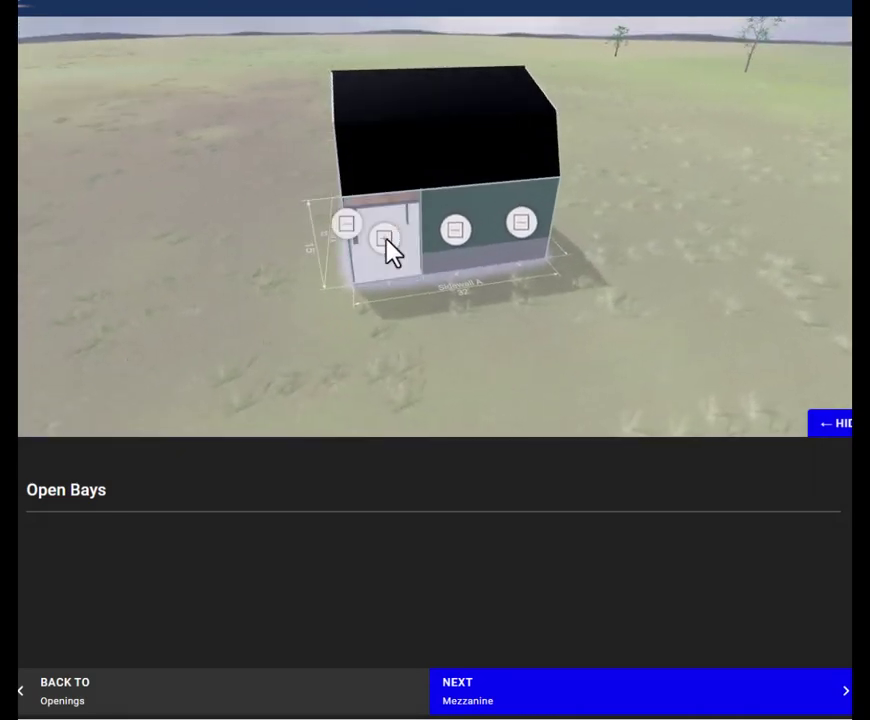
left_click(386, 240)
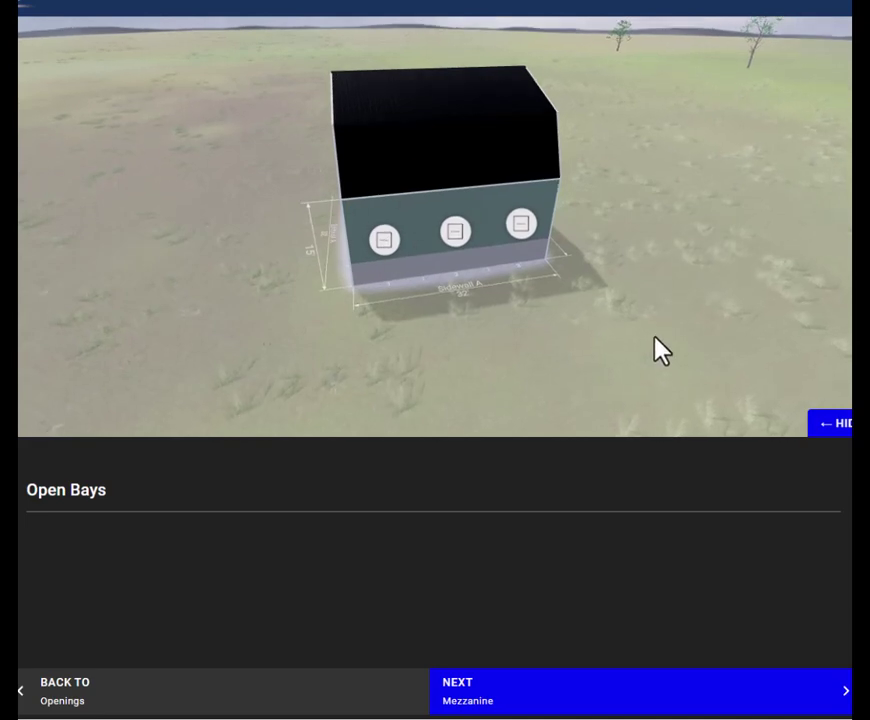
left_click_drag(662, 350, 606, 327)
Step: On the mezzanine step, try a 12' height, then toggle the mezzanine off and on to reset it to 10'
left_click(599, 710)
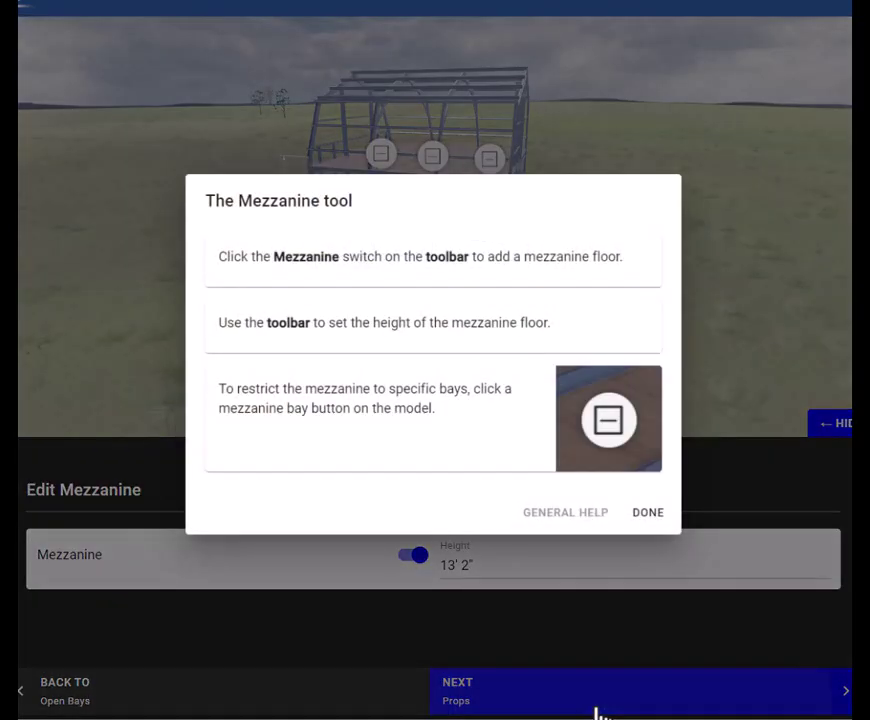
left_click(650, 524)
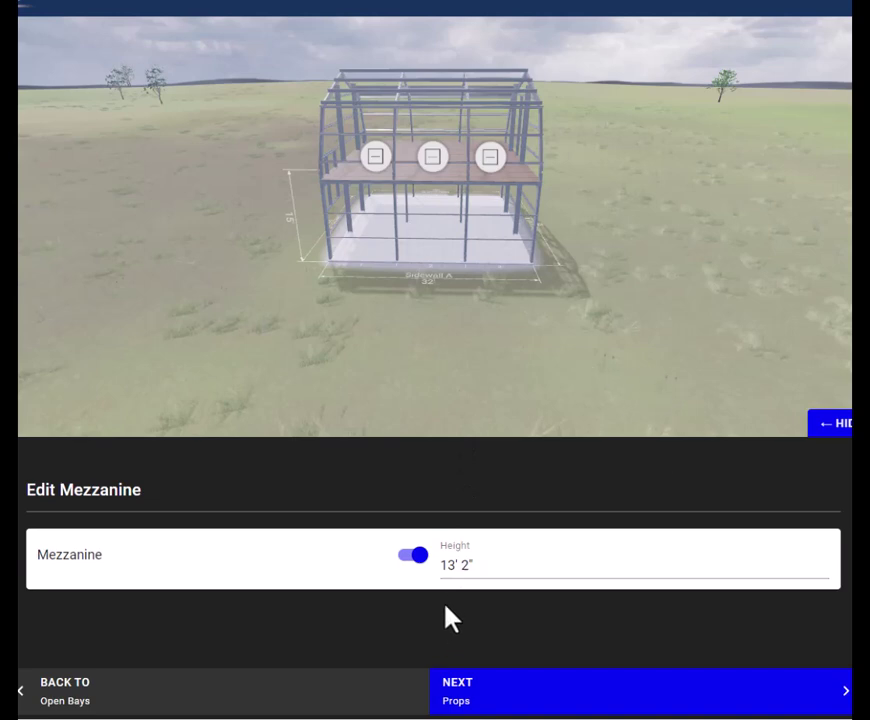
left_click_drag(454, 568, 439, 569)
type("12")
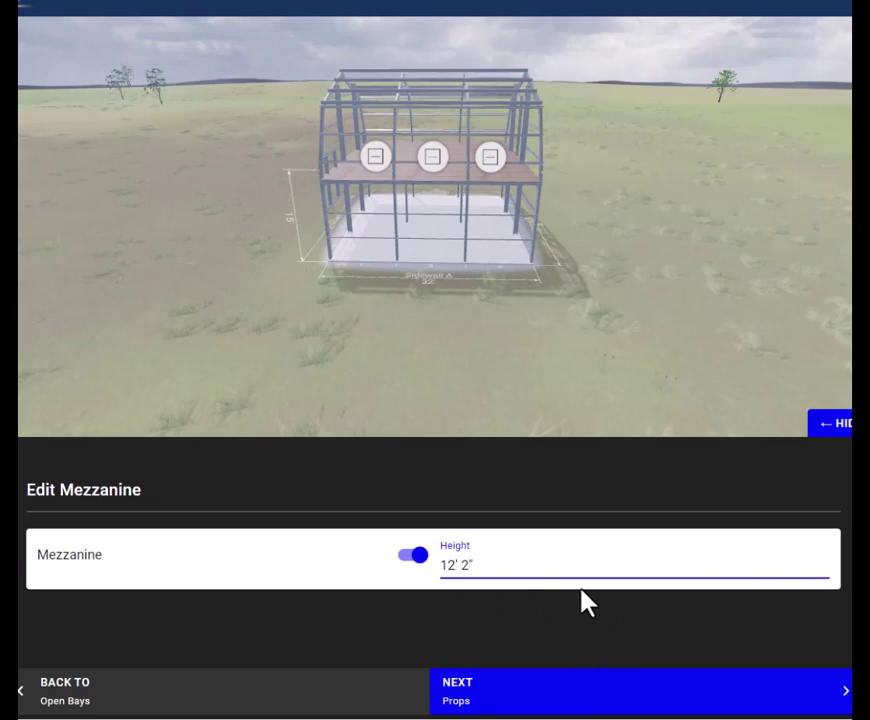
left_click(524, 486)
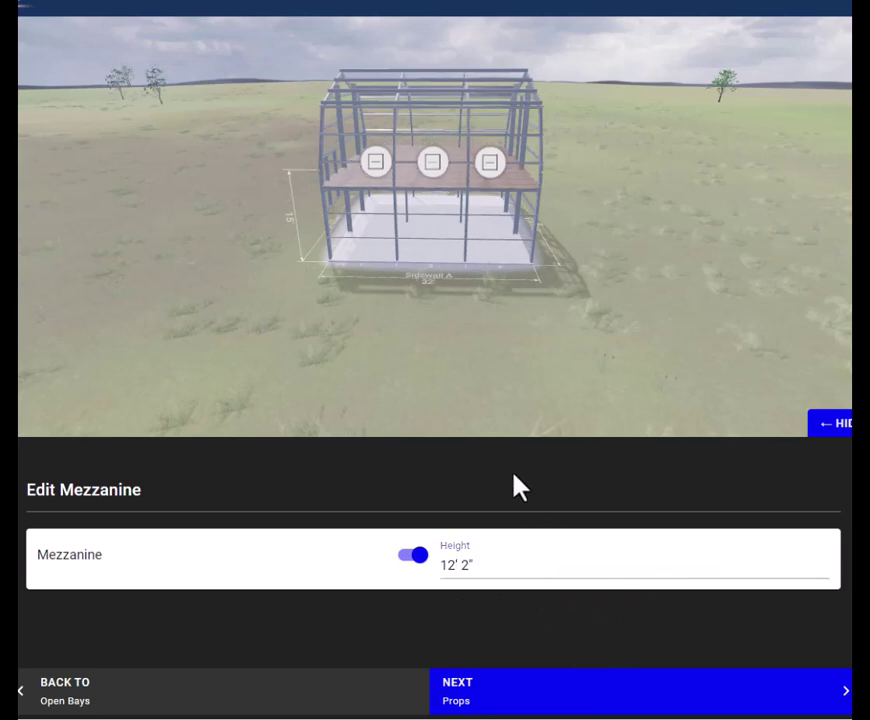
left_click(410, 555)
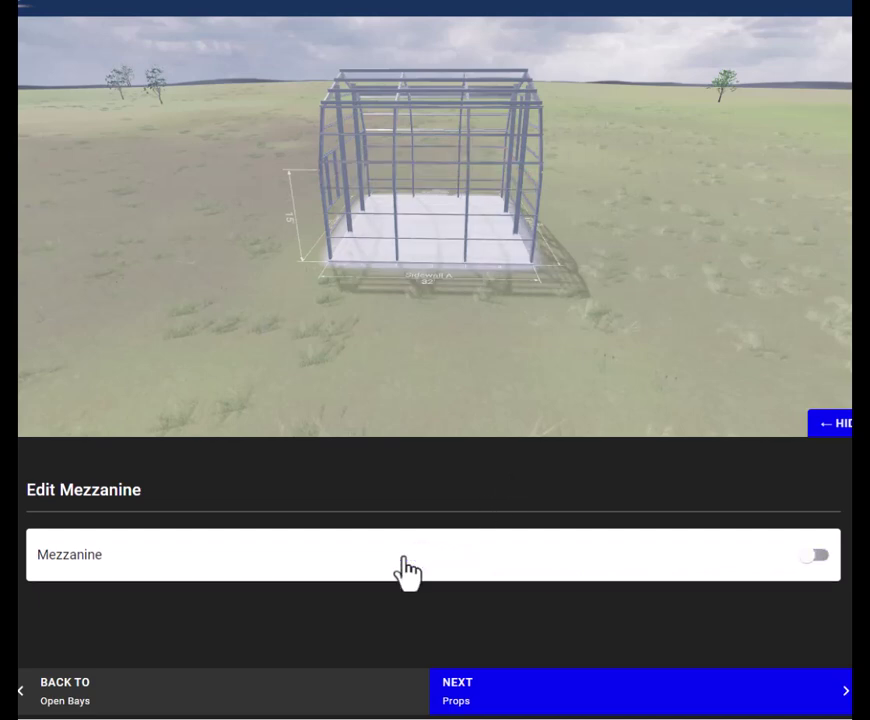
left_click(815, 556)
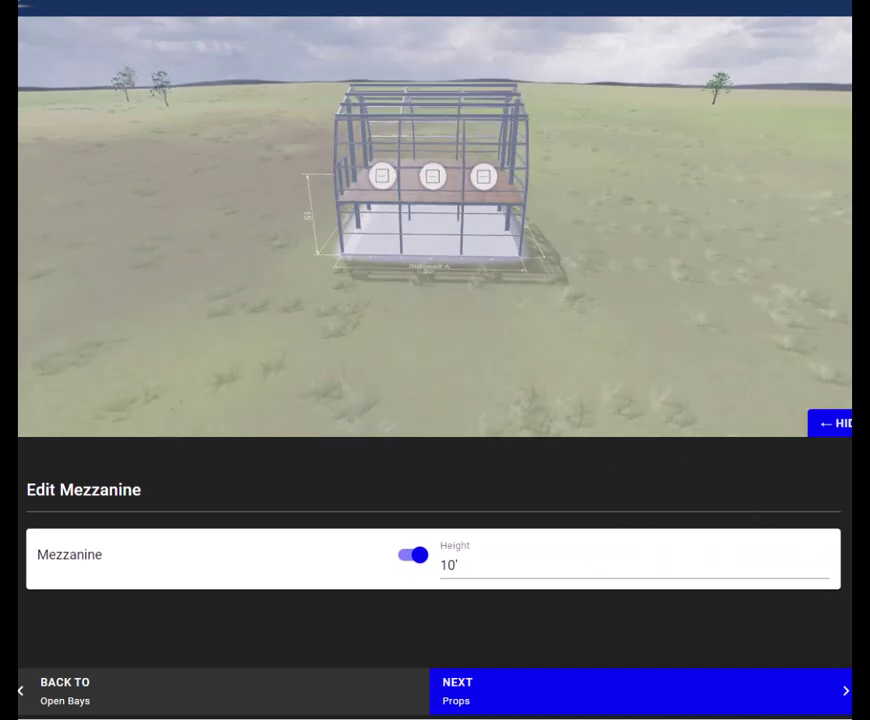
scroll(435, 400, "down", 3)
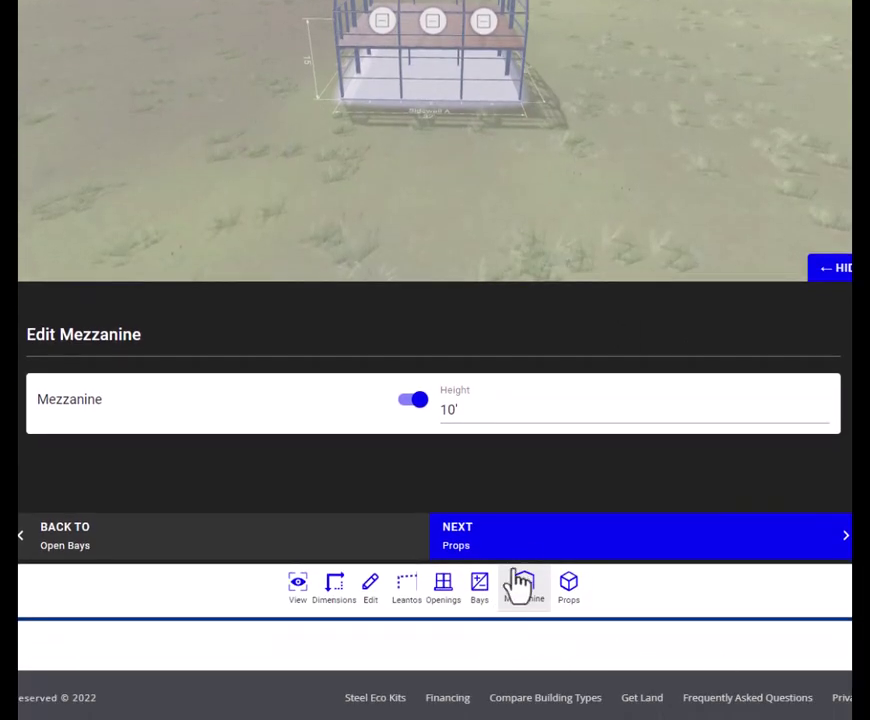
left_click(295, 586)
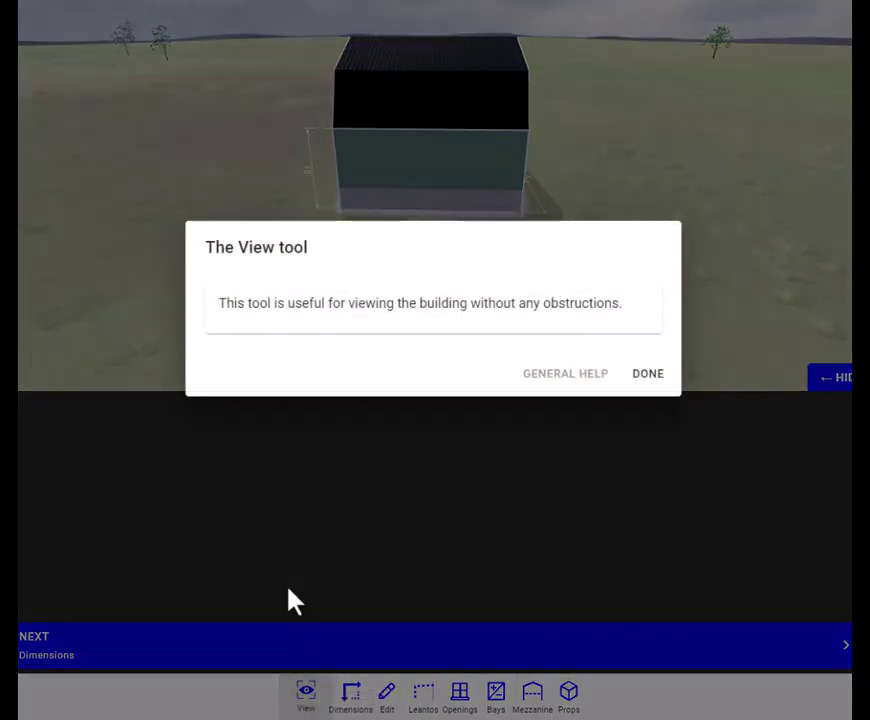
left_click(645, 378)
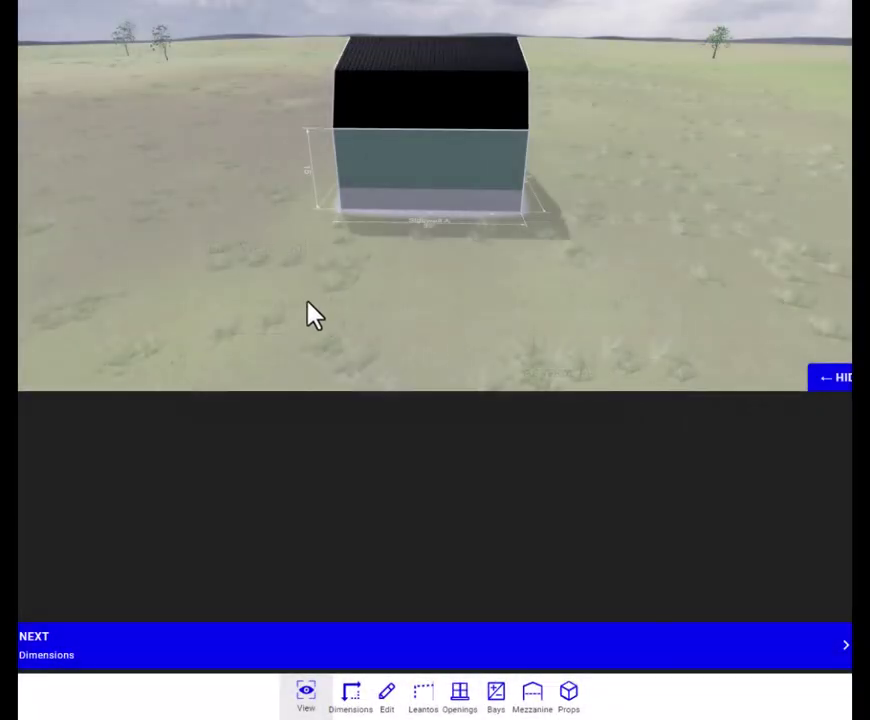
left_click_drag(316, 307, 394, 301)
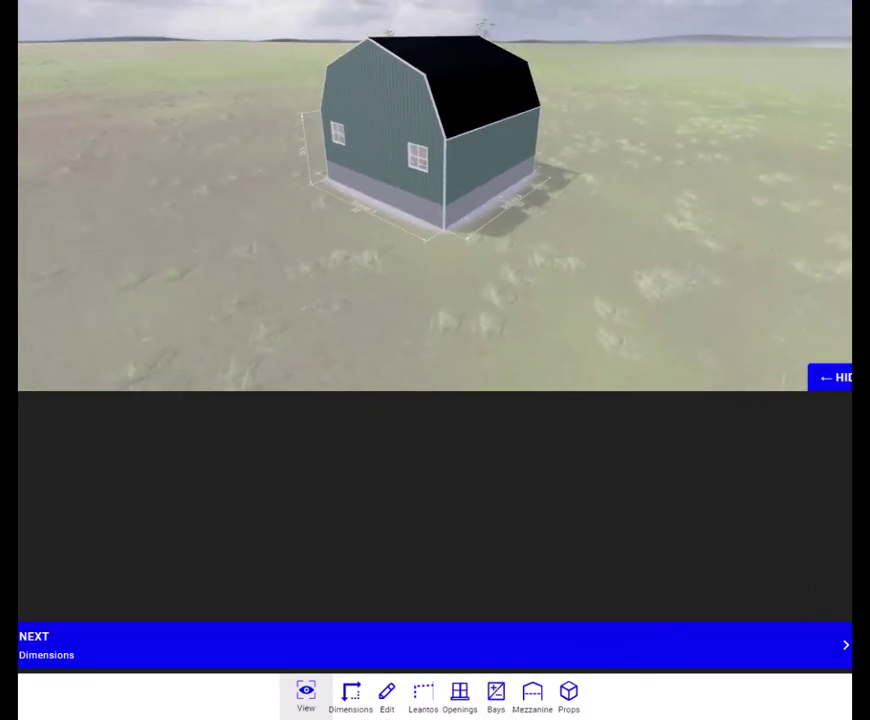
scroll(435, 400, "down", 2)
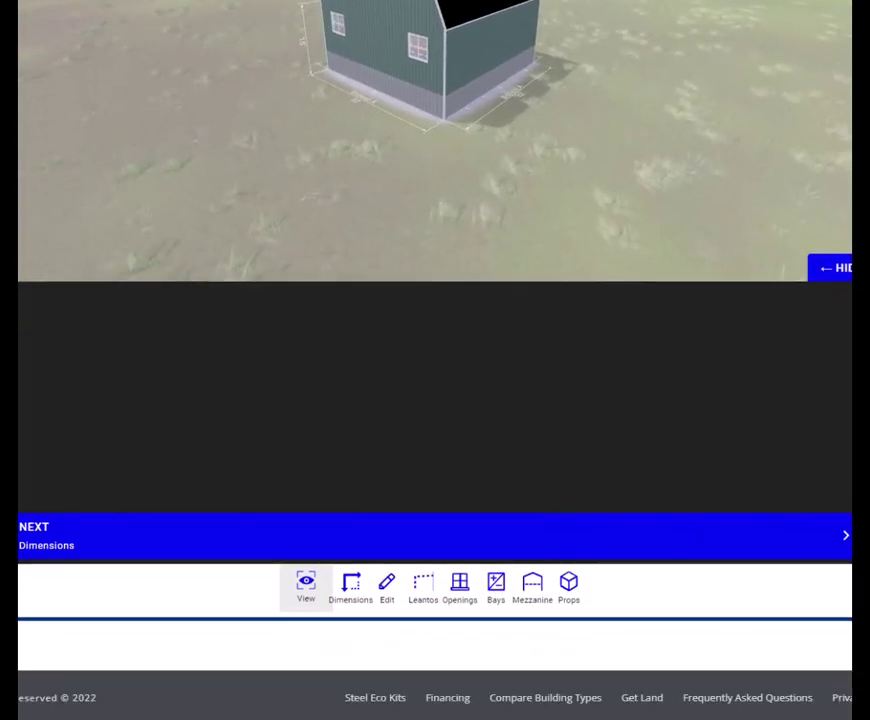
left_click(400, 538)
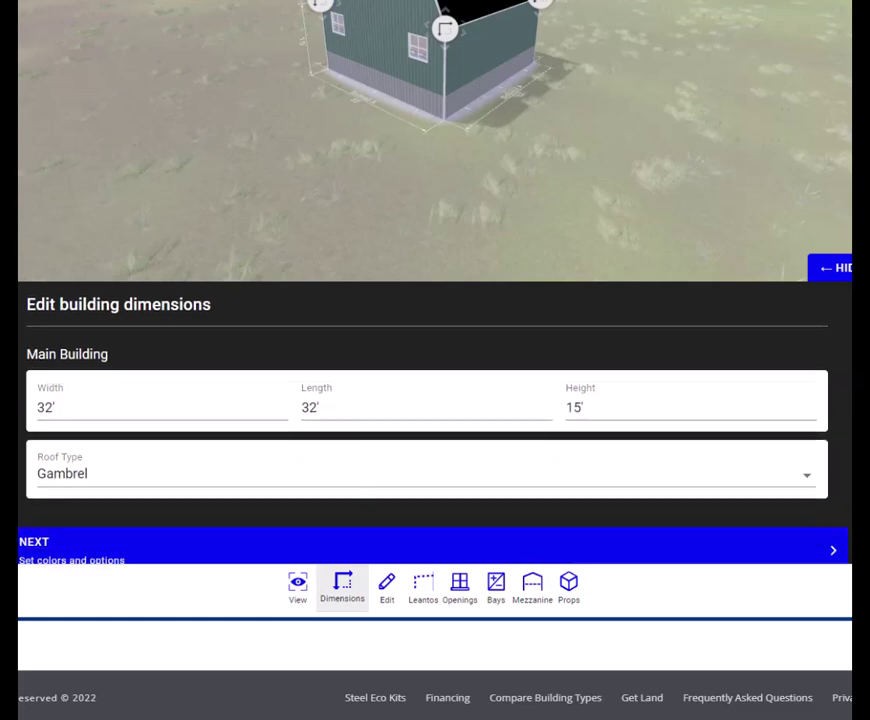
left_click(695, 544)
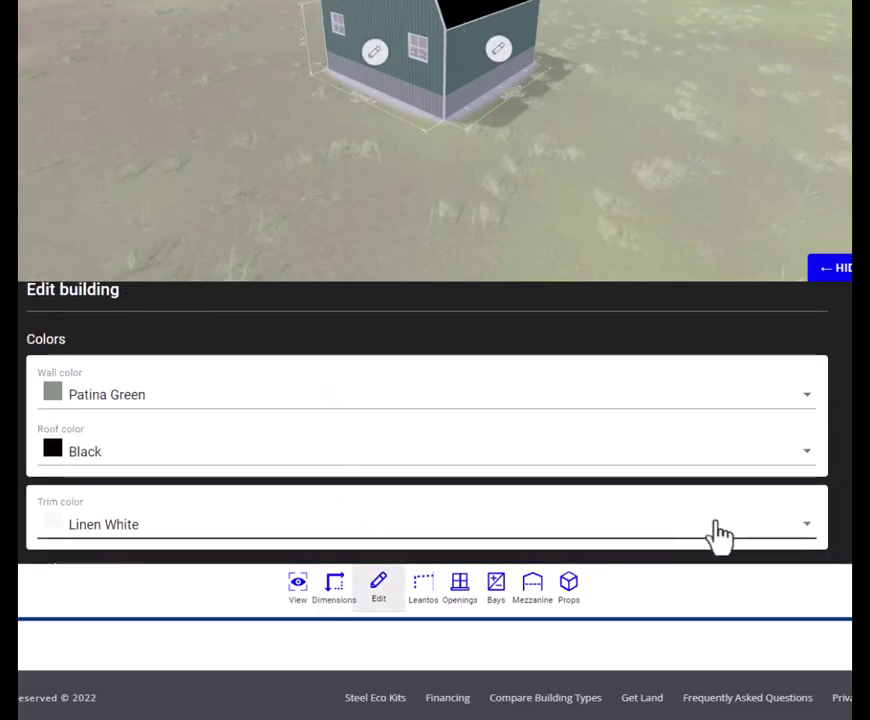
scroll(427, 420, "down", 5)
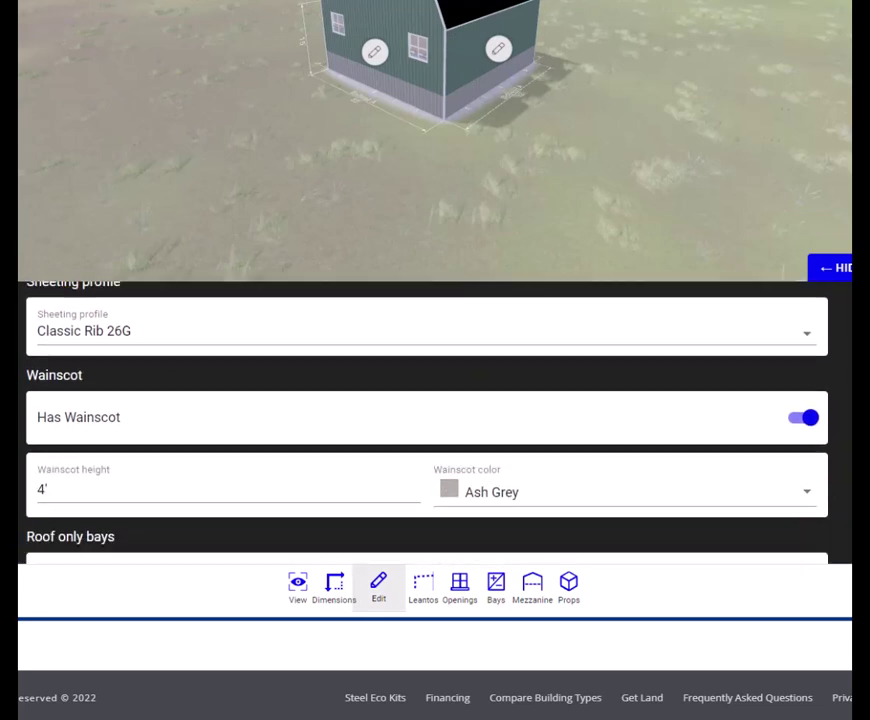
scroll(427, 420, "down", 1)
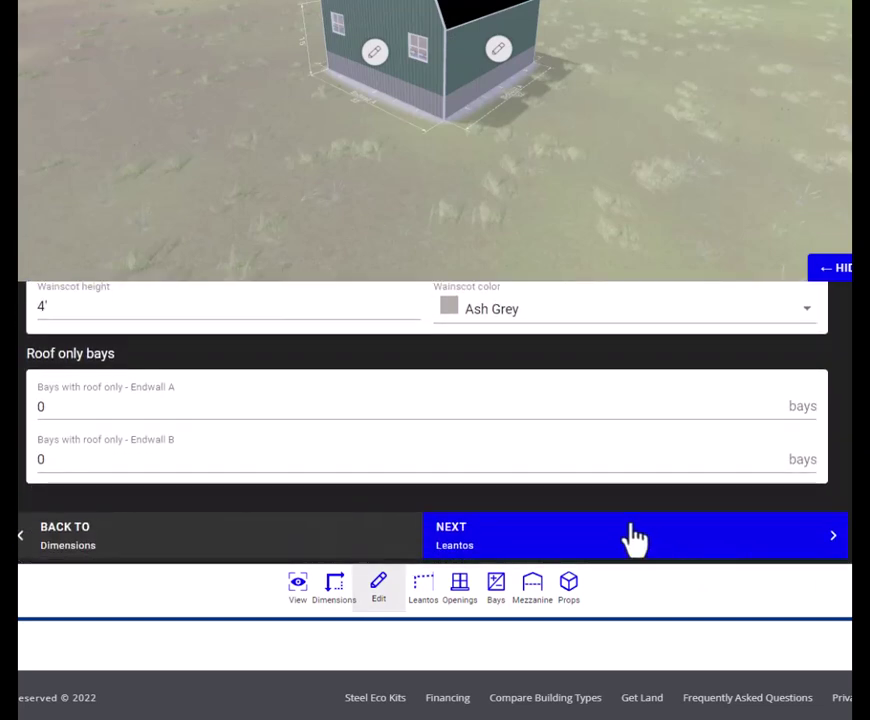
left_click(577, 541)
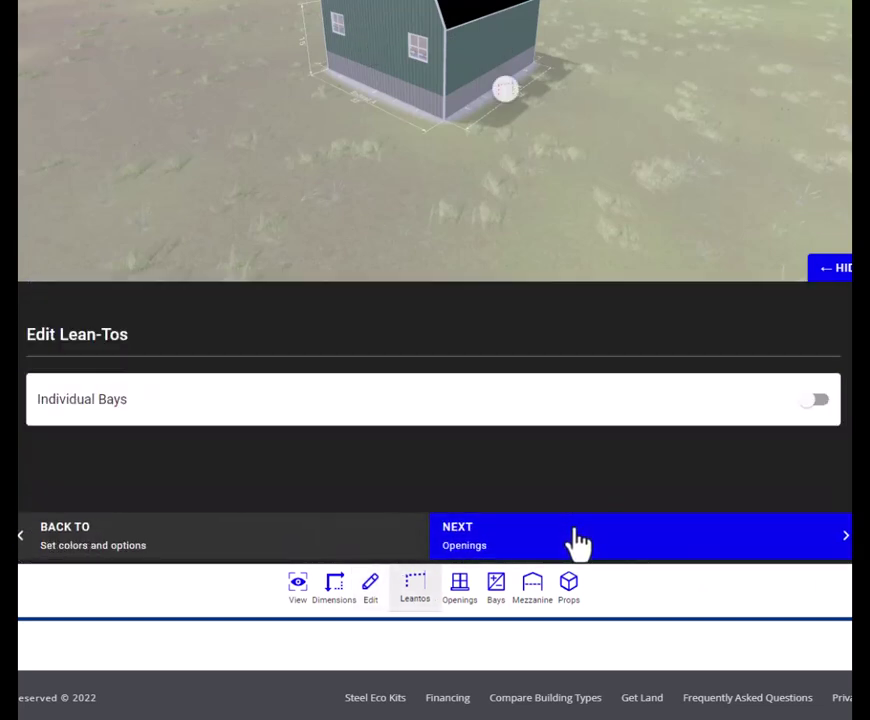
left_click(578, 541)
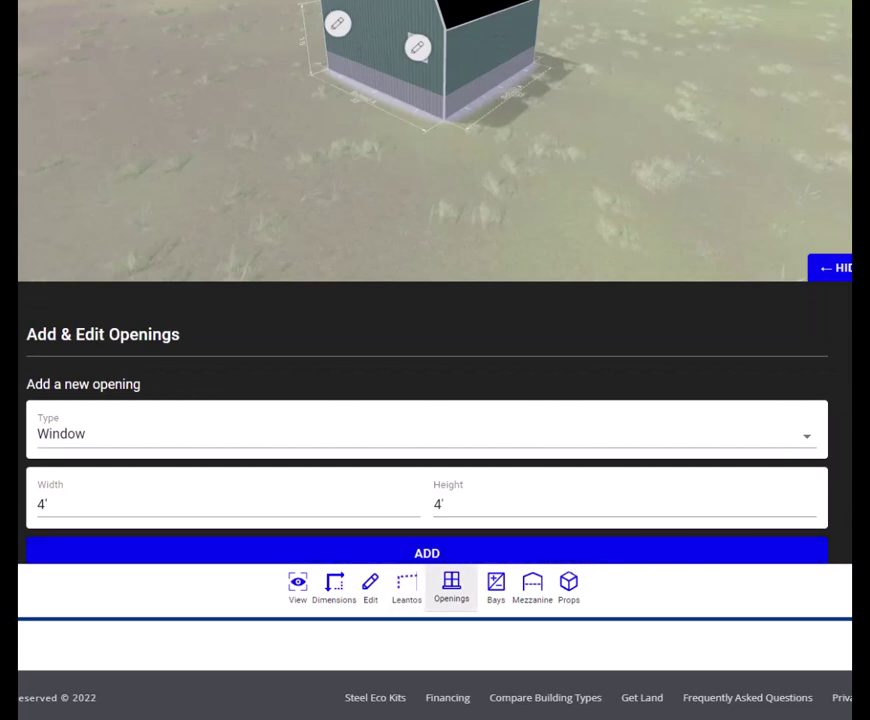
scroll(427, 420, "down", 3)
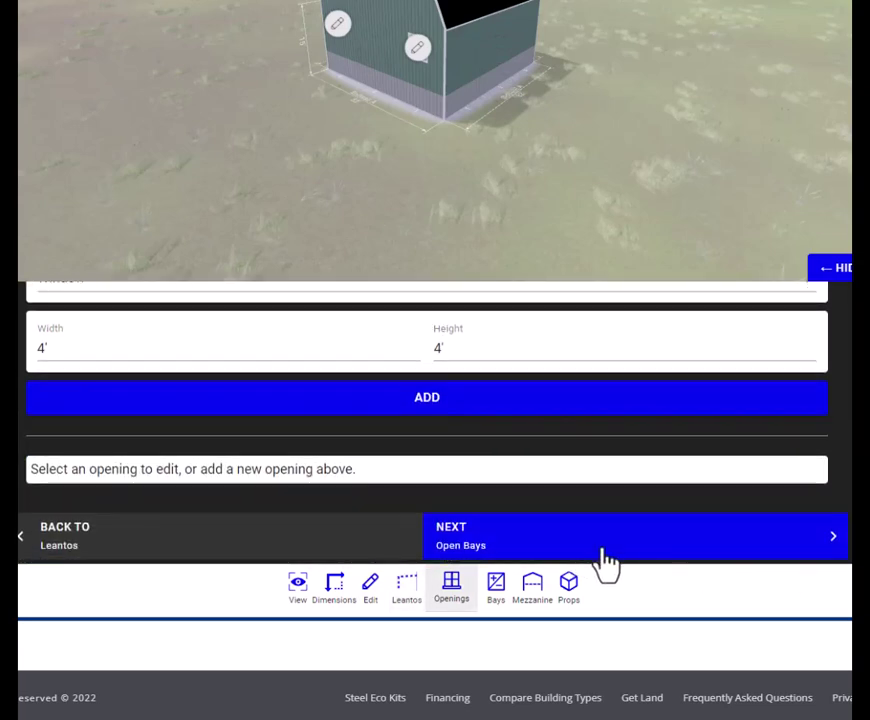
left_click(604, 560)
left_click(607, 558)
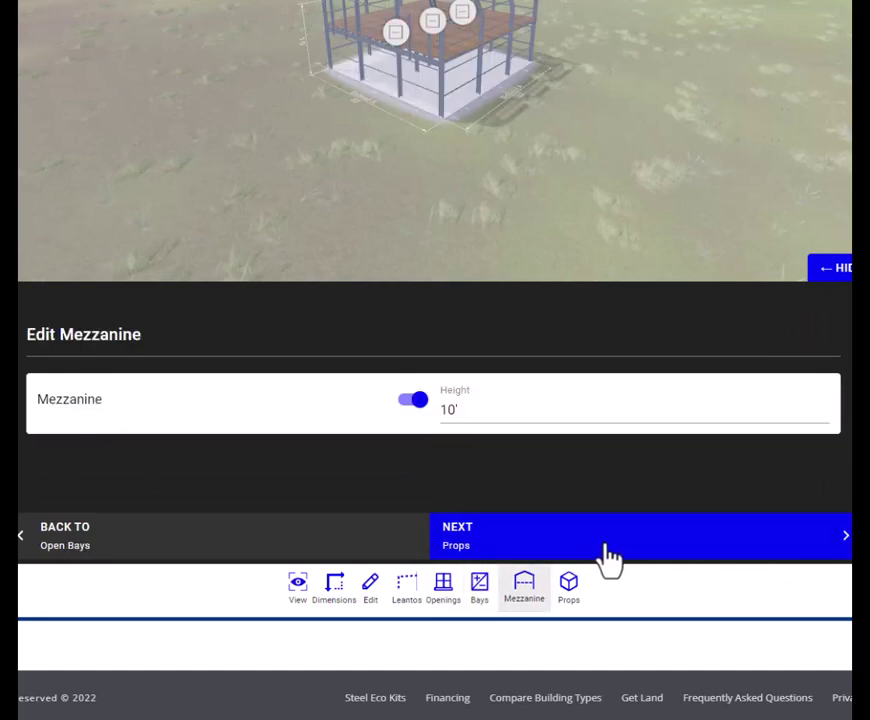
Step: Pass the props step without adding props and open the quote request form
left_click(609, 558)
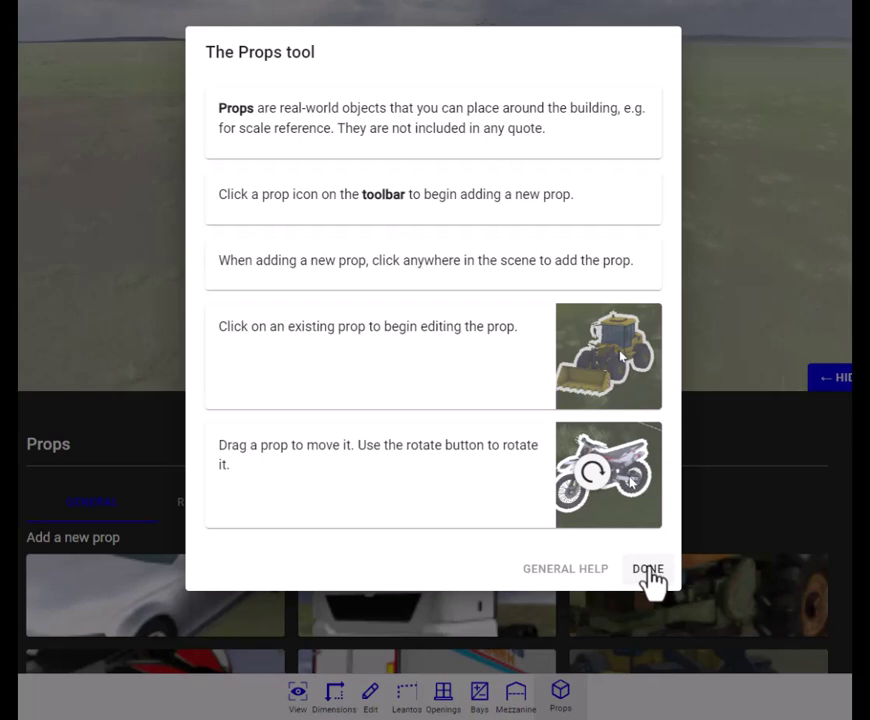
left_click(648, 578)
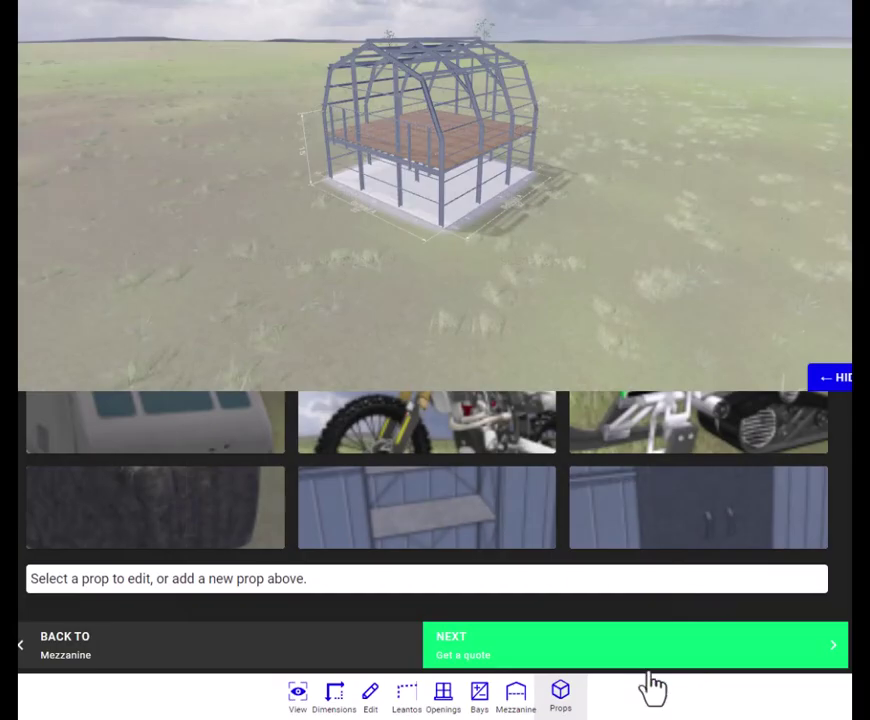
left_click(550, 667)
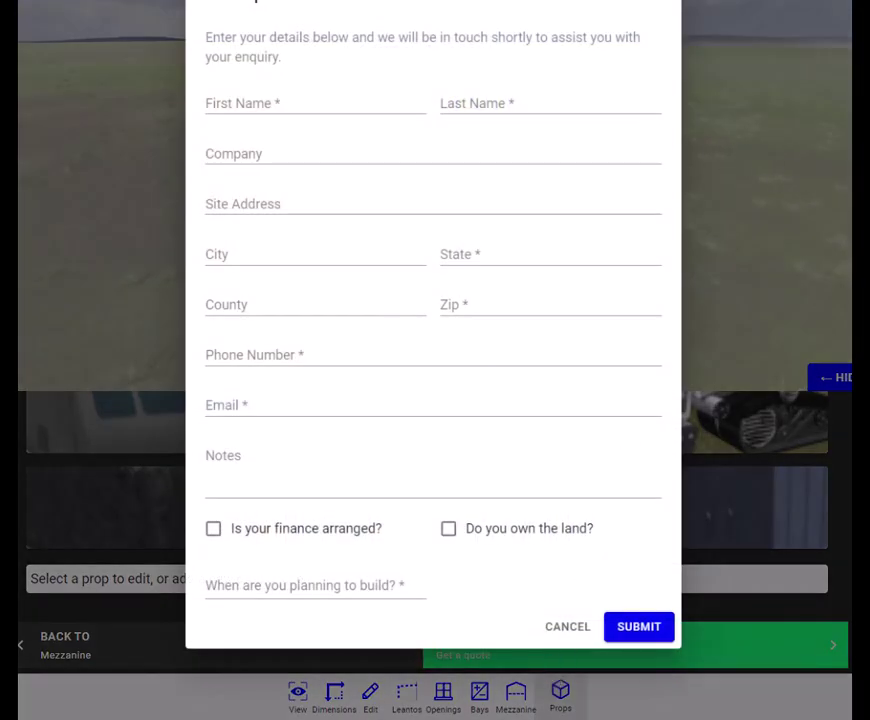
Step: Enter the note 'i would like to add 2 roll up doors on sidewall B', correcting 'rollm'
scroll(435, 360, "up", 1)
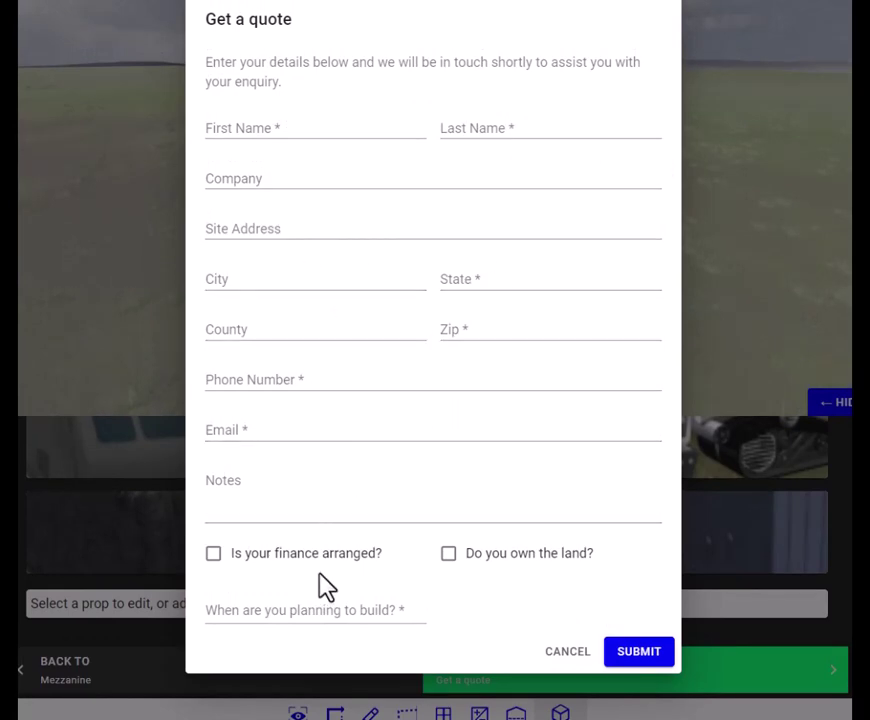
left_click(254, 501)
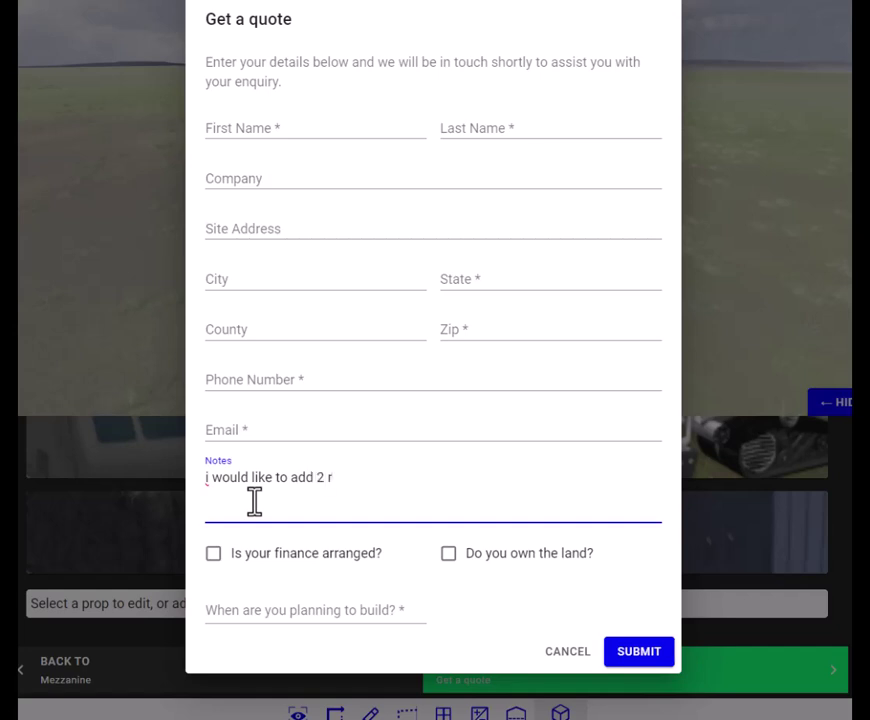
type("lm up doors")
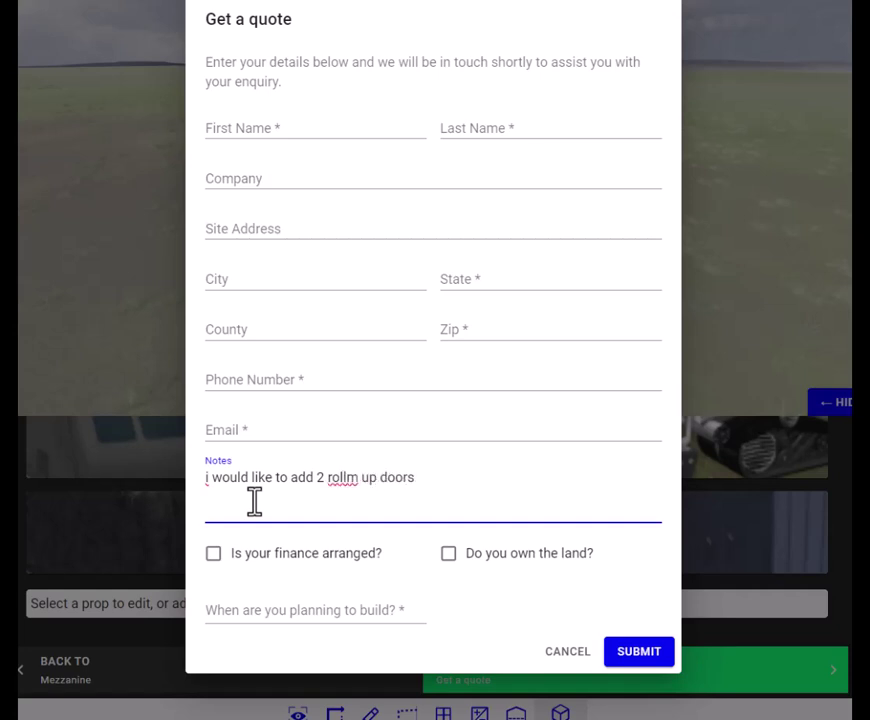
left_click(357, 479)
key("BackSpace")
left_click(427, 479)
type("on sidewall B")
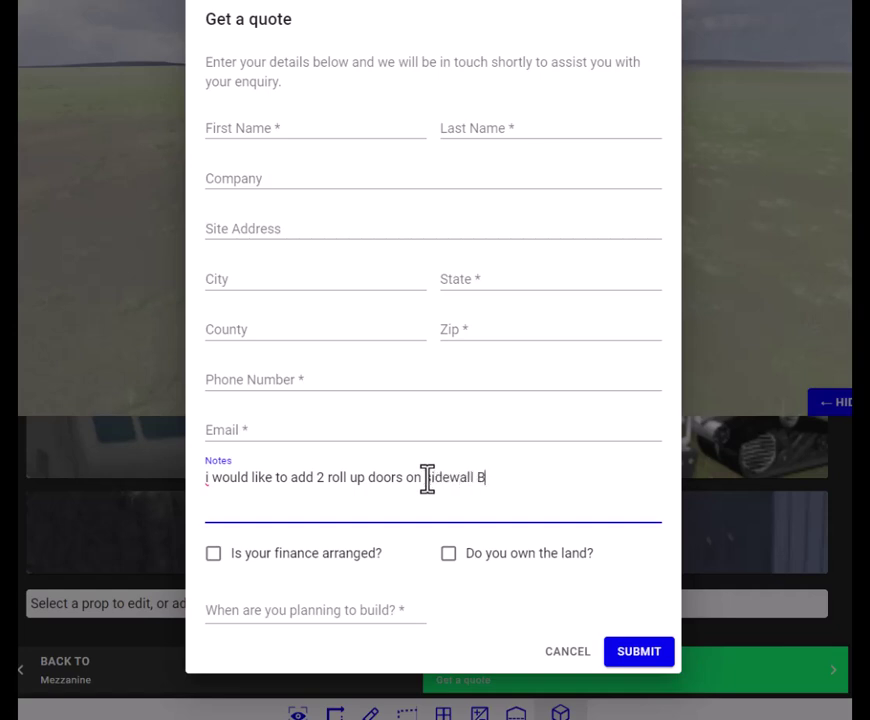
Step: Tick finance arranged and land owned, and set the planned build date to 13 Mar 2024
left_click(214, 556)
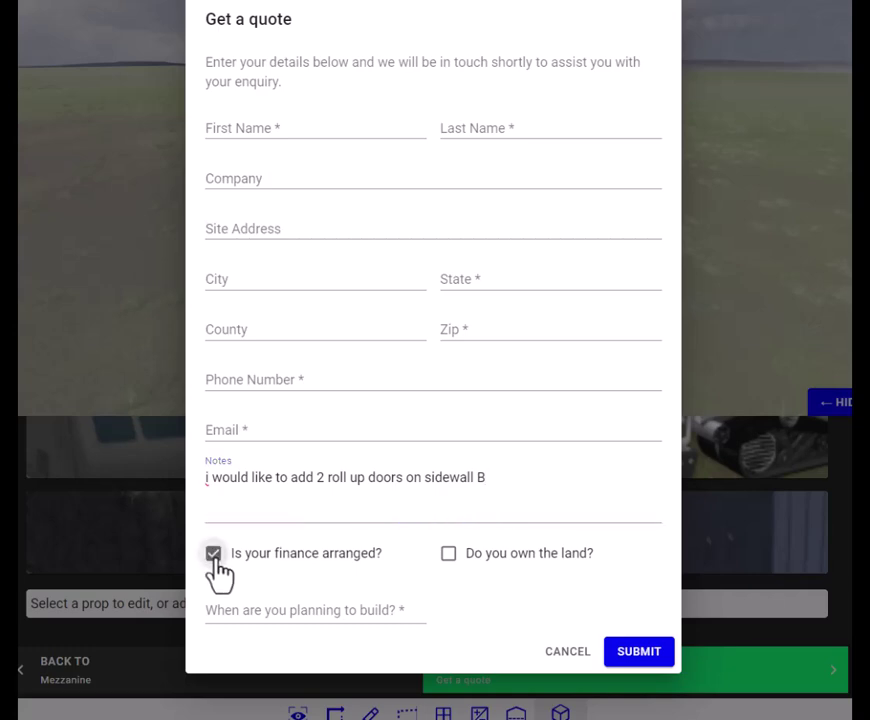
left_click(448, 556)
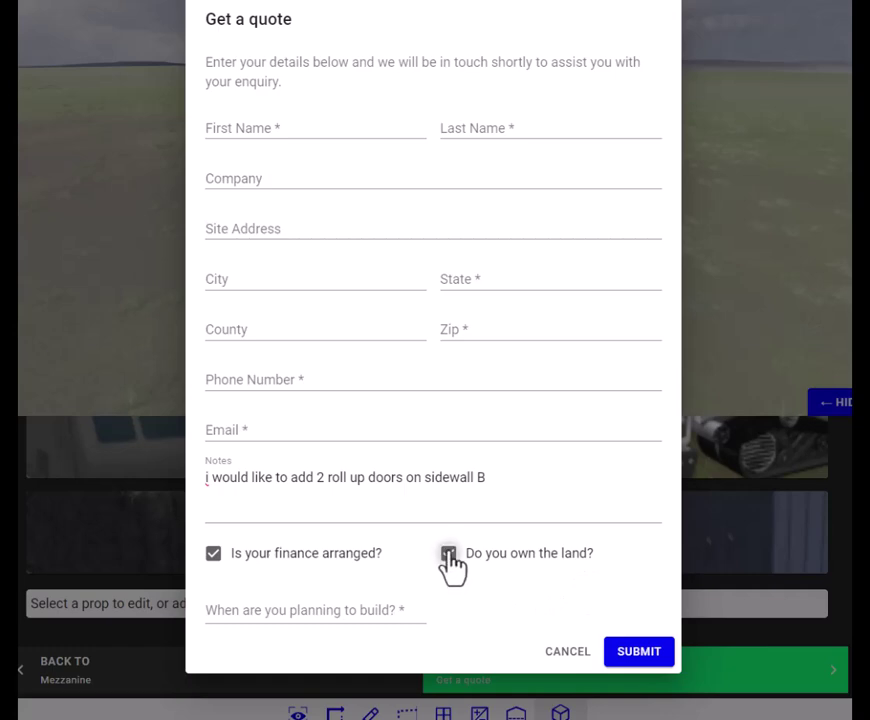
left_click(269, 610)
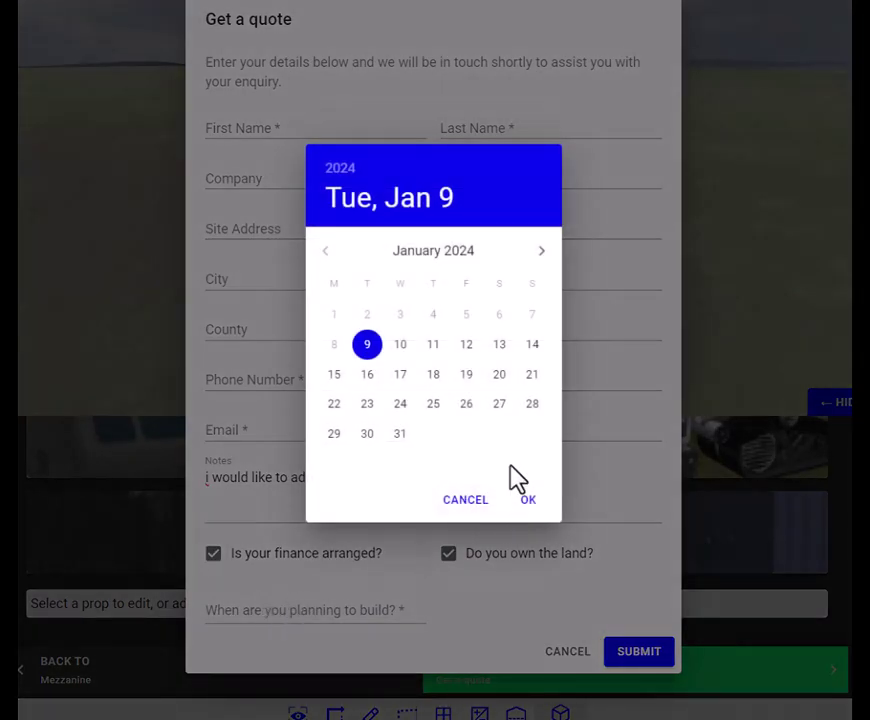
left_click(541, 252)
left_click(541, 254)
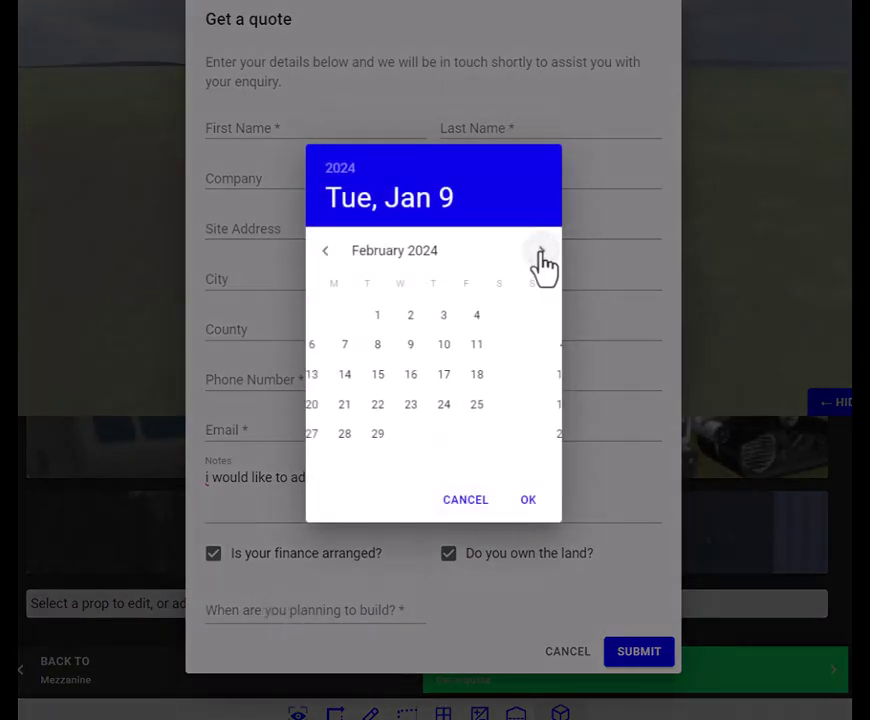
left_click(392, 374)
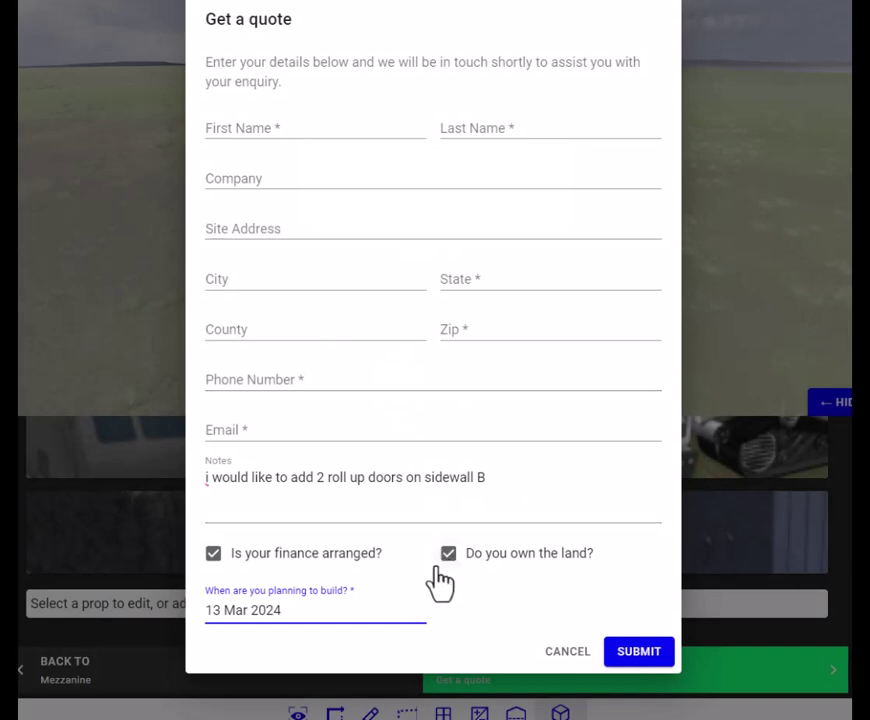